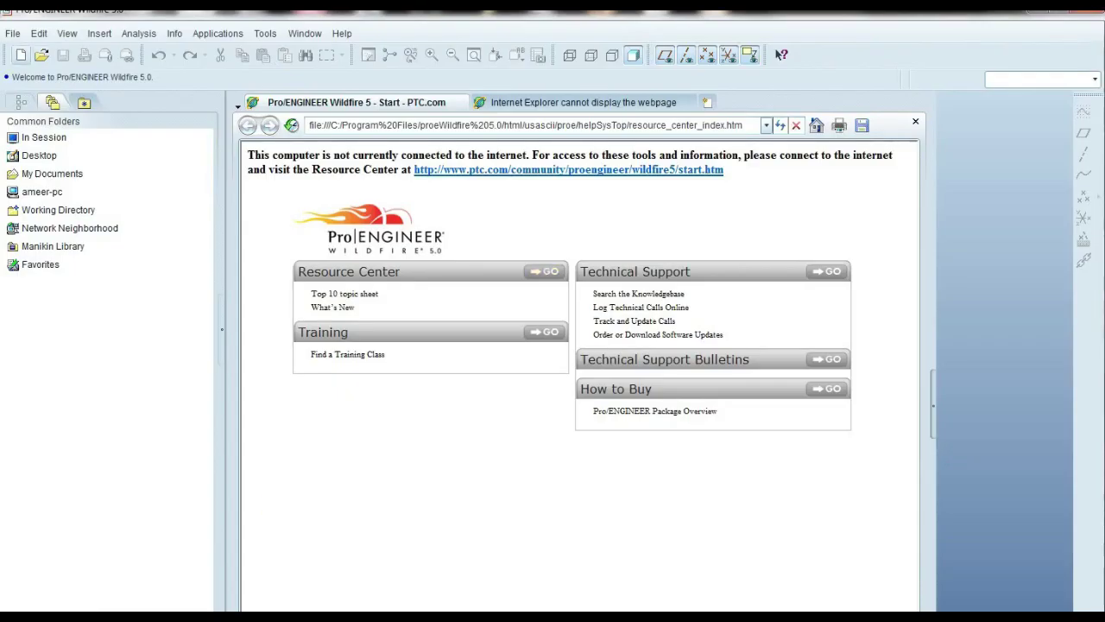
# - Create new solid part PRT0001 using the mmns_part_solid template instead of the default
pyautogui.click(13, 33)
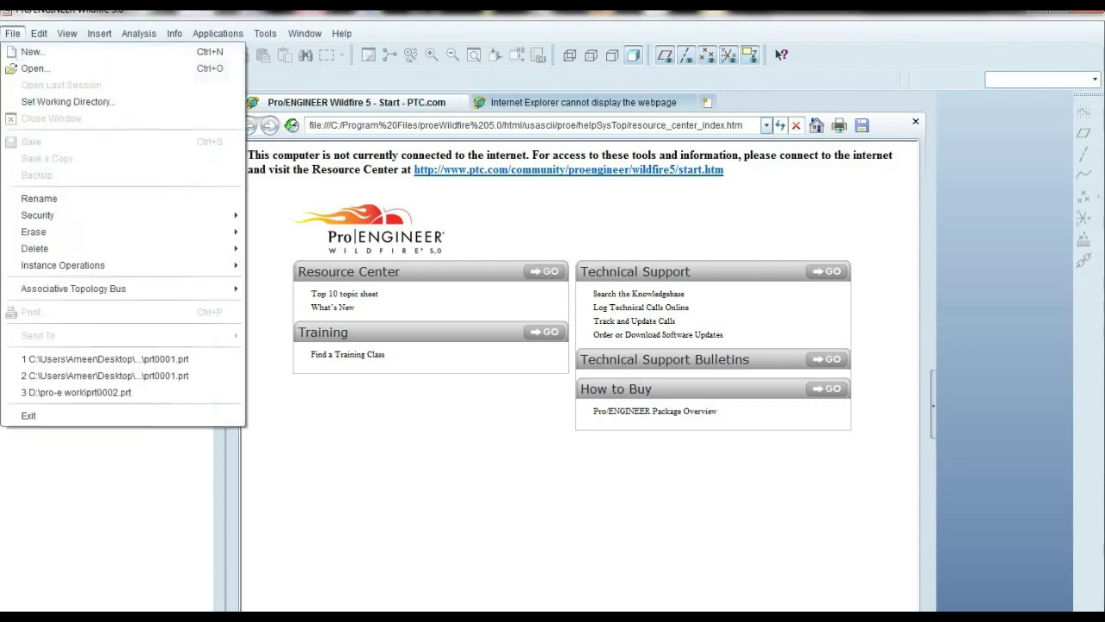
pyautogui.click(35, 52)
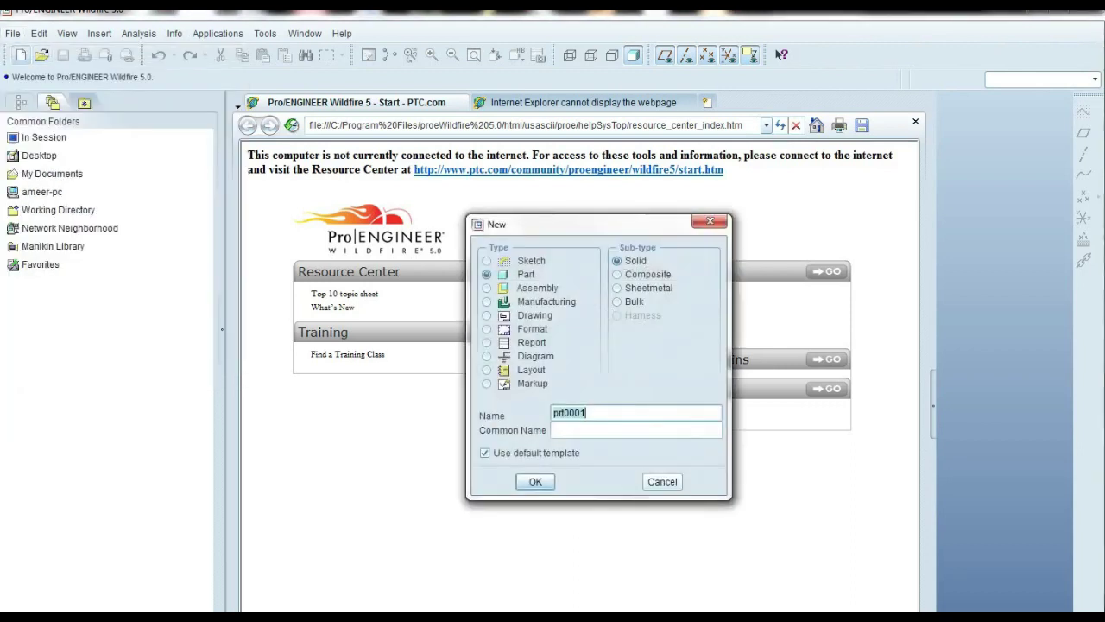
pyautogui.click(485, 453)
pyautogui.click(535, 481)
pyautogui.click(470, 259)
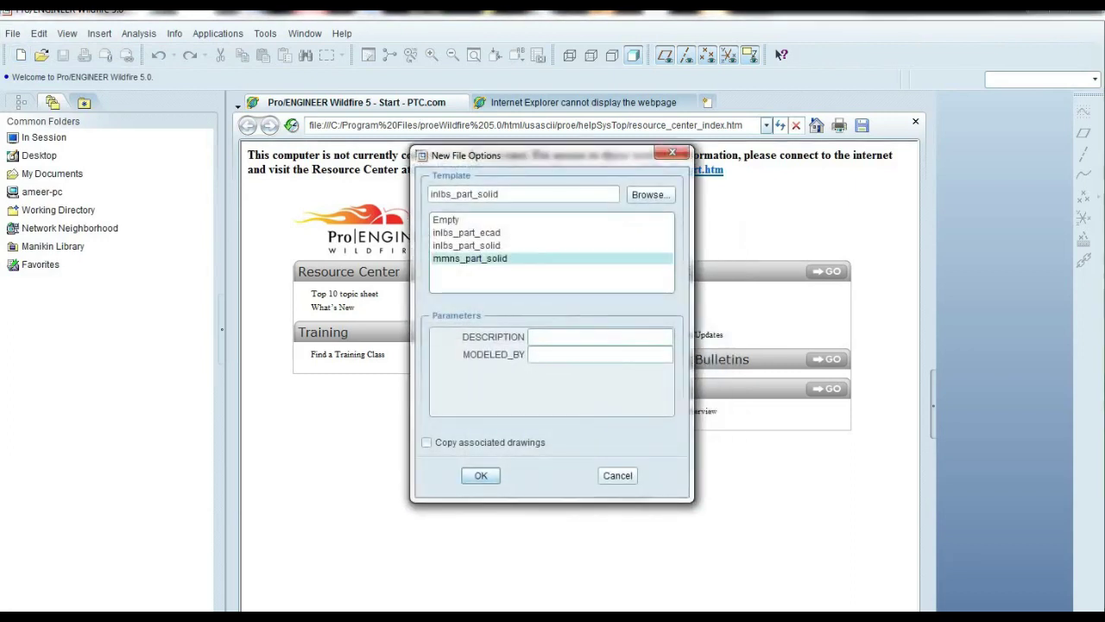
pyautogui.click(481, 475)
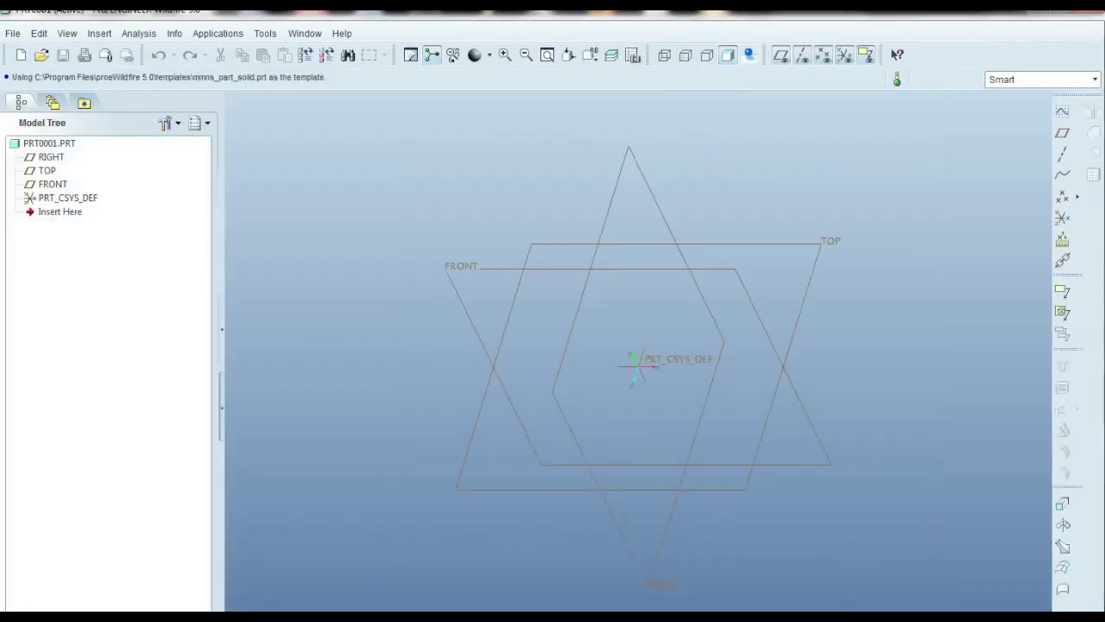
# - Start a new sketch on the FRONT datum plane
pyautogui.click(1062, 110)
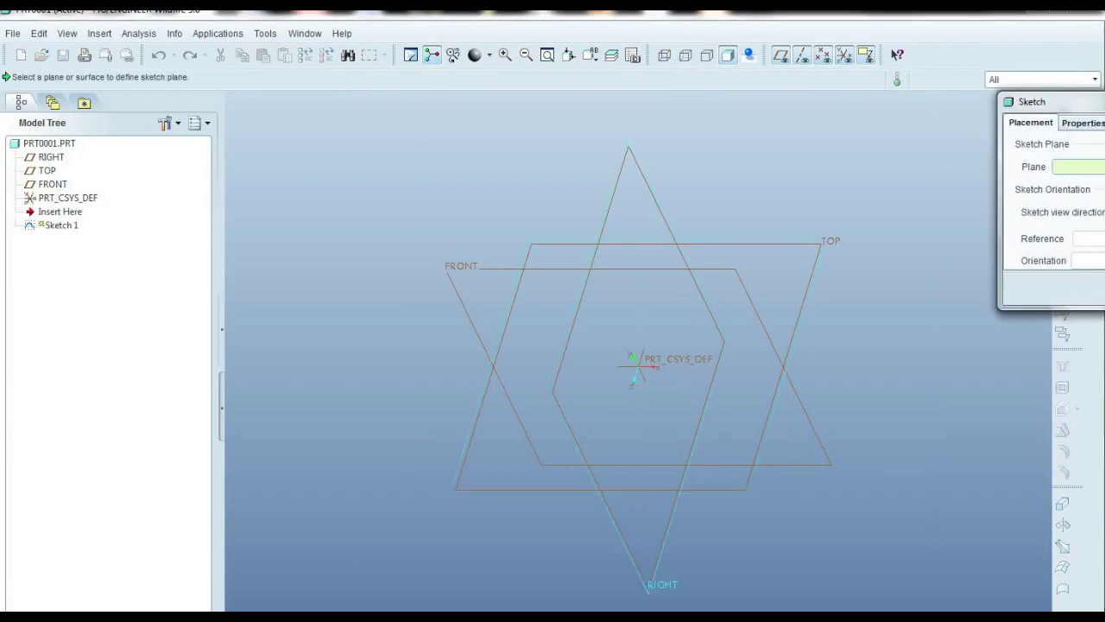
pyautogui.click(661, 465)
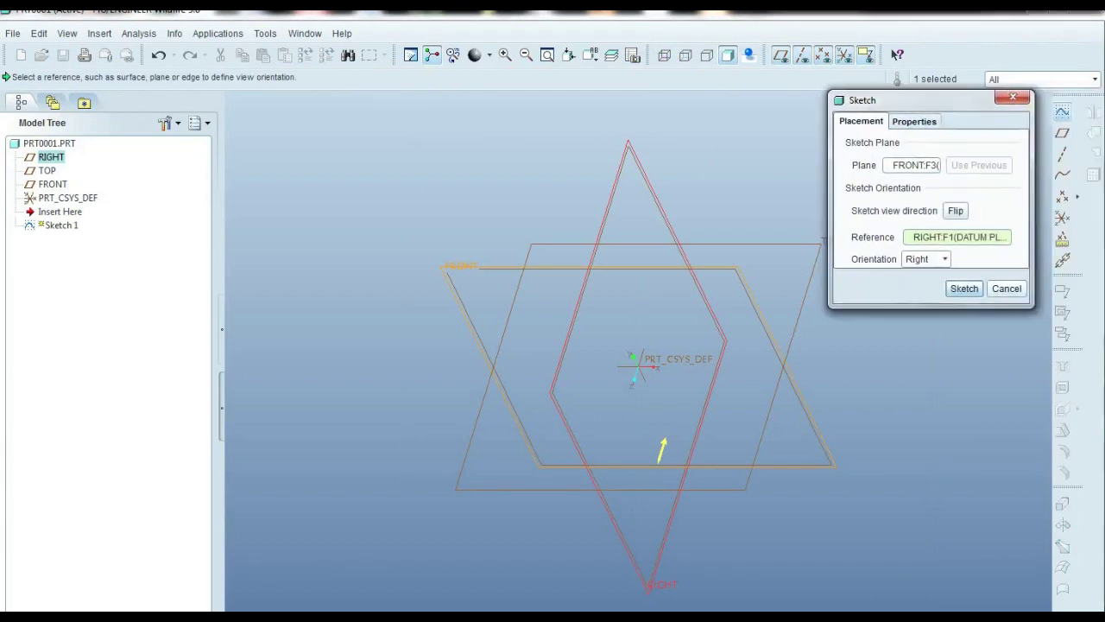
pyautogui.click(956, 287)
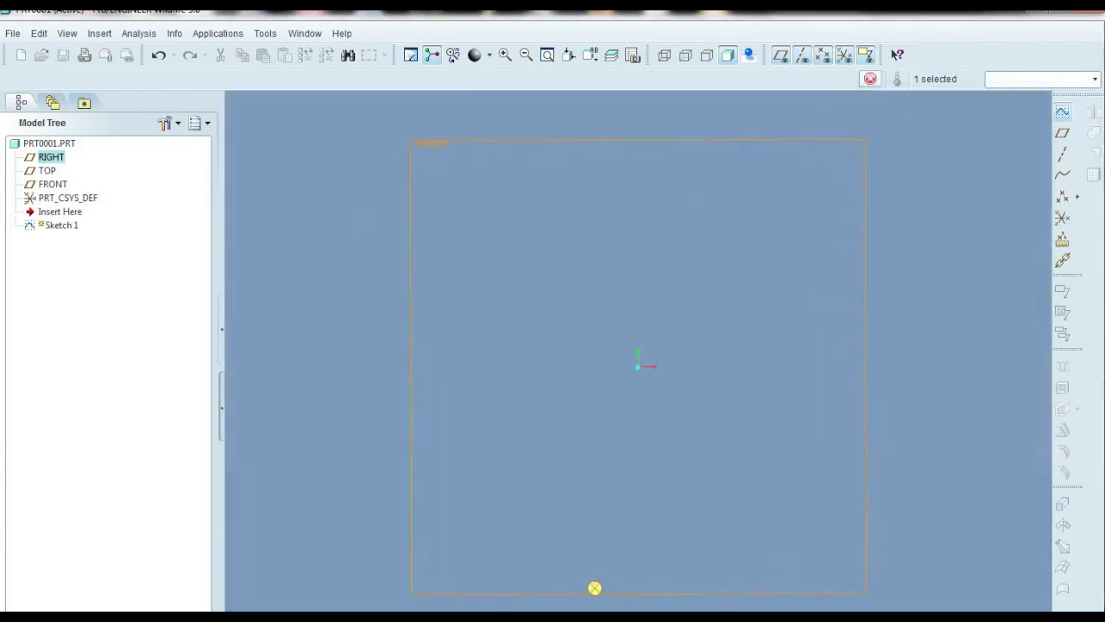
# - Draw a vertical centerline and a rectangle around the origin, and finish Sketch 1
pyautogui.click(1068, 154)
pyautogui.click(1102, 154)
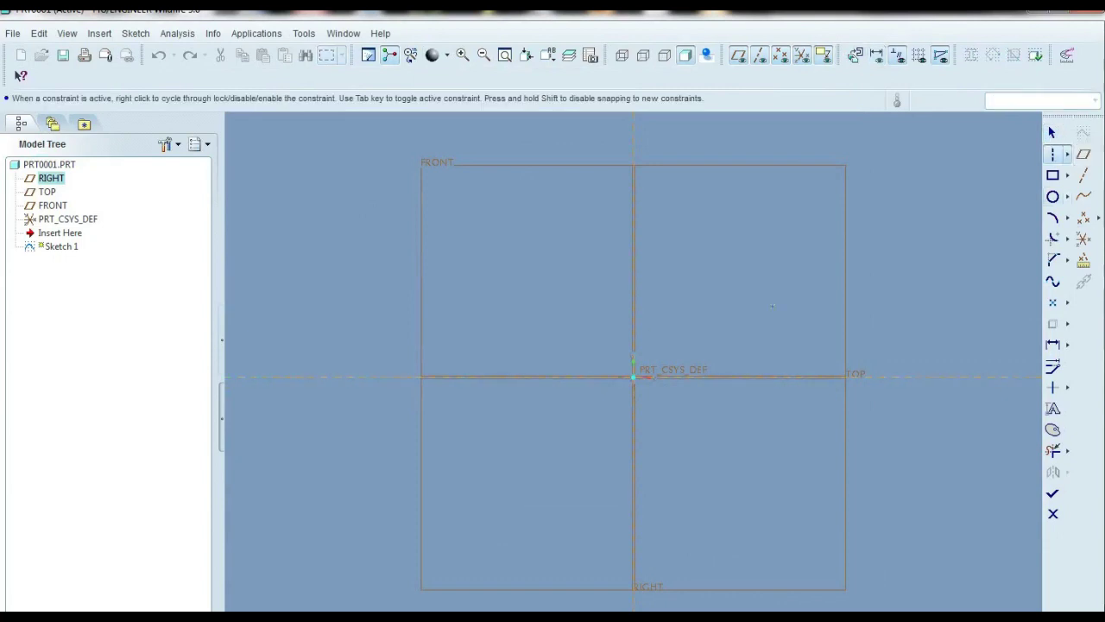
pyautogui.click(634, 367)
pyautogui.middleClick(1024, 150)
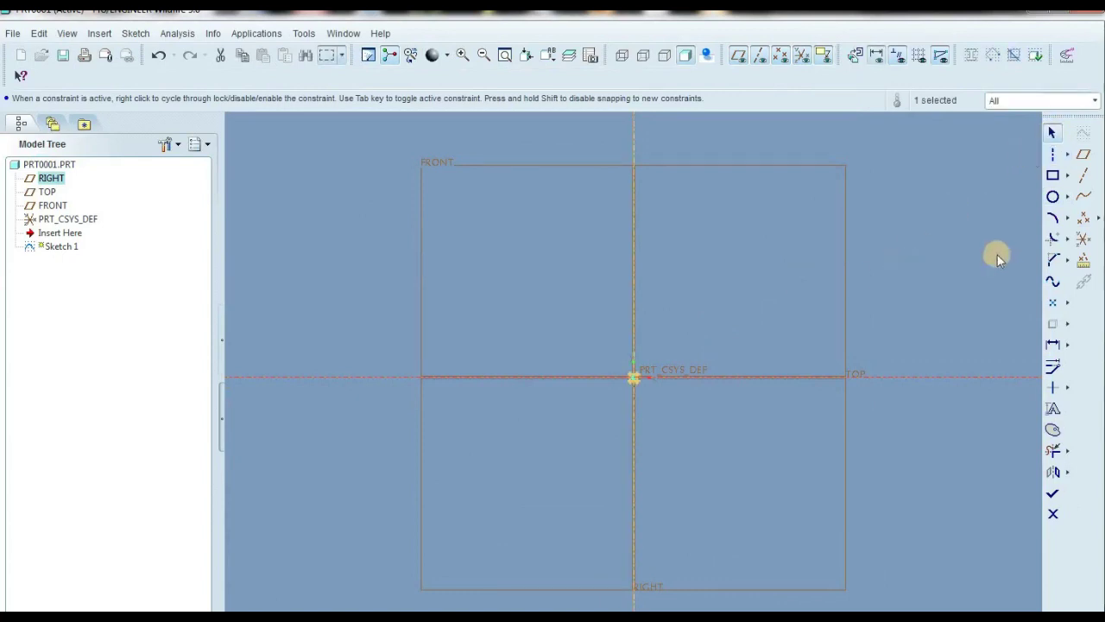
pyautogui.click(1053, 175)
pyautogui.click(495, 283)
pyautogui.click(771, 470)
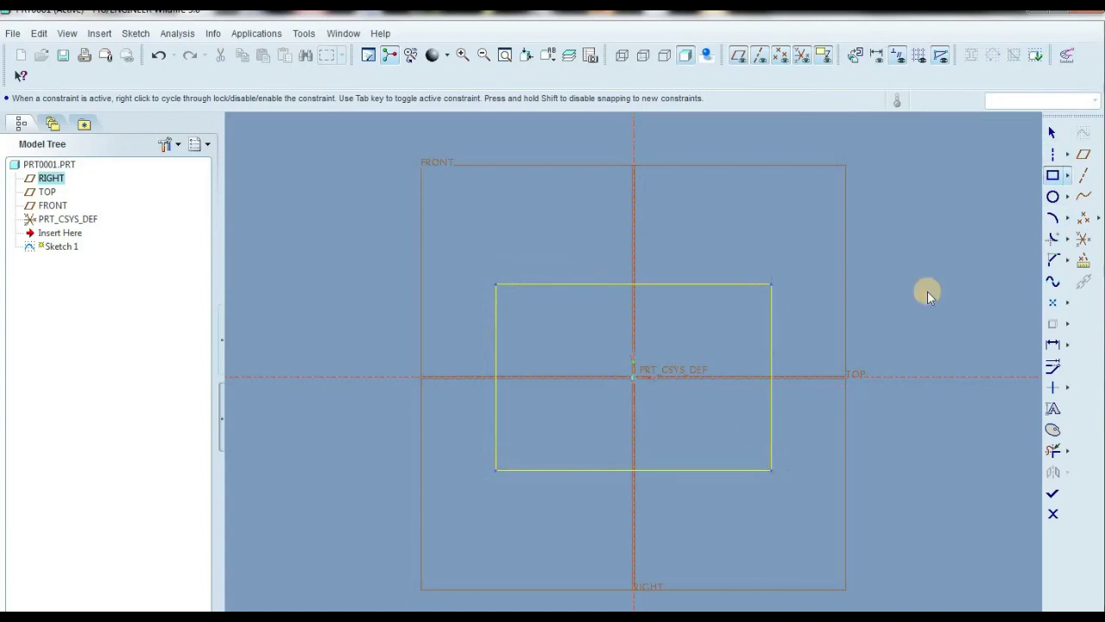
pyautogui.click(1053, 133)
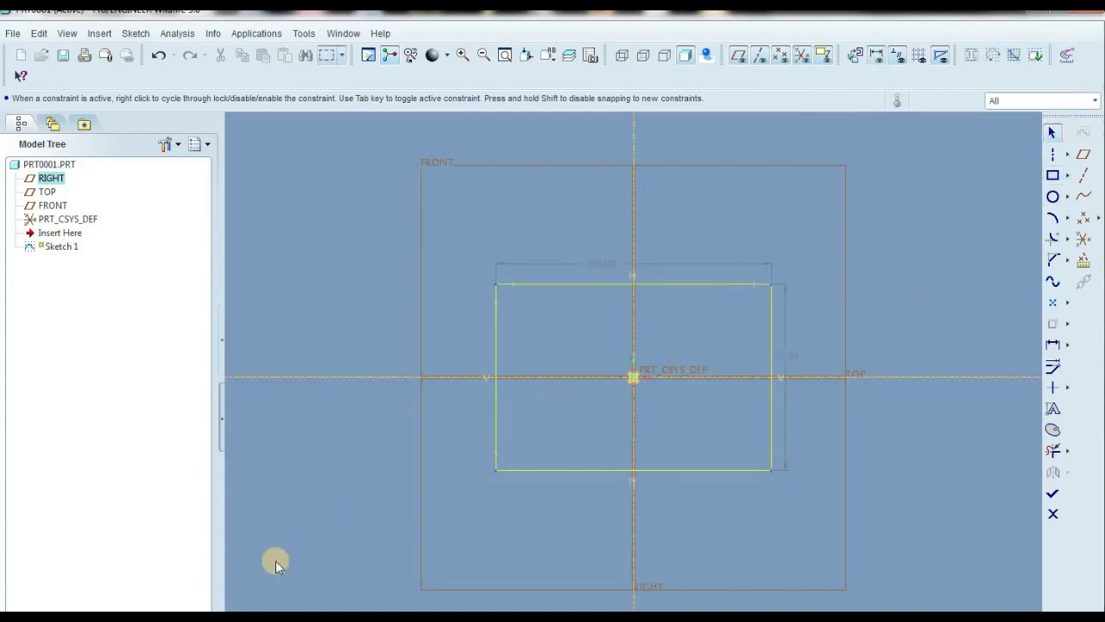
pyautogui.click(1055, 495)
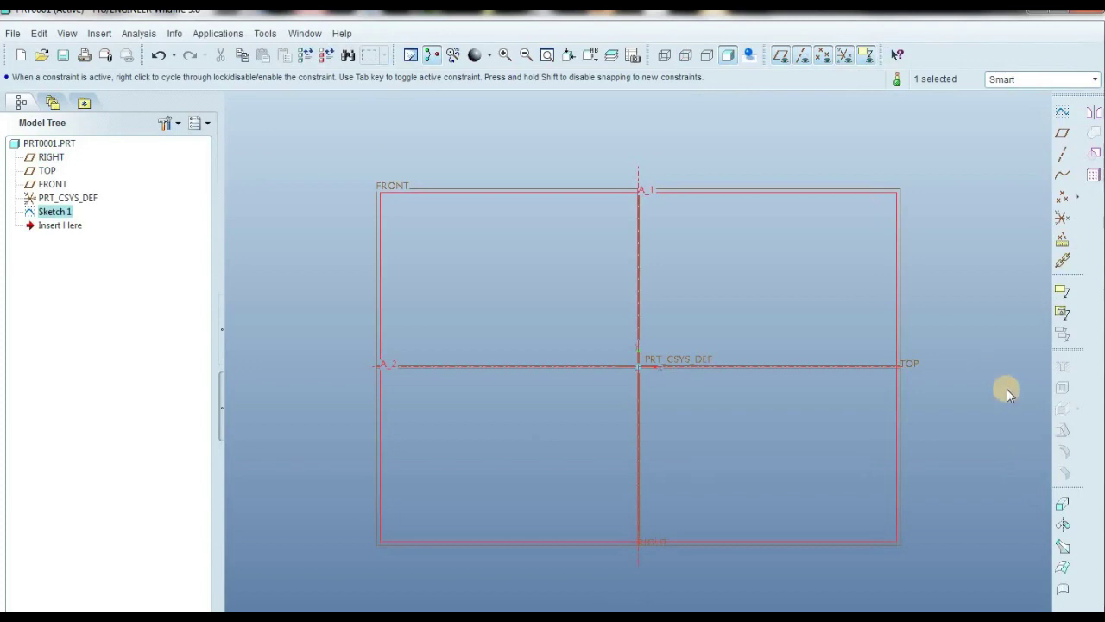
# - Extrude Sketch 1 to a depth of 50, creating Extrude 1
pyautogui.click(1062, 500)
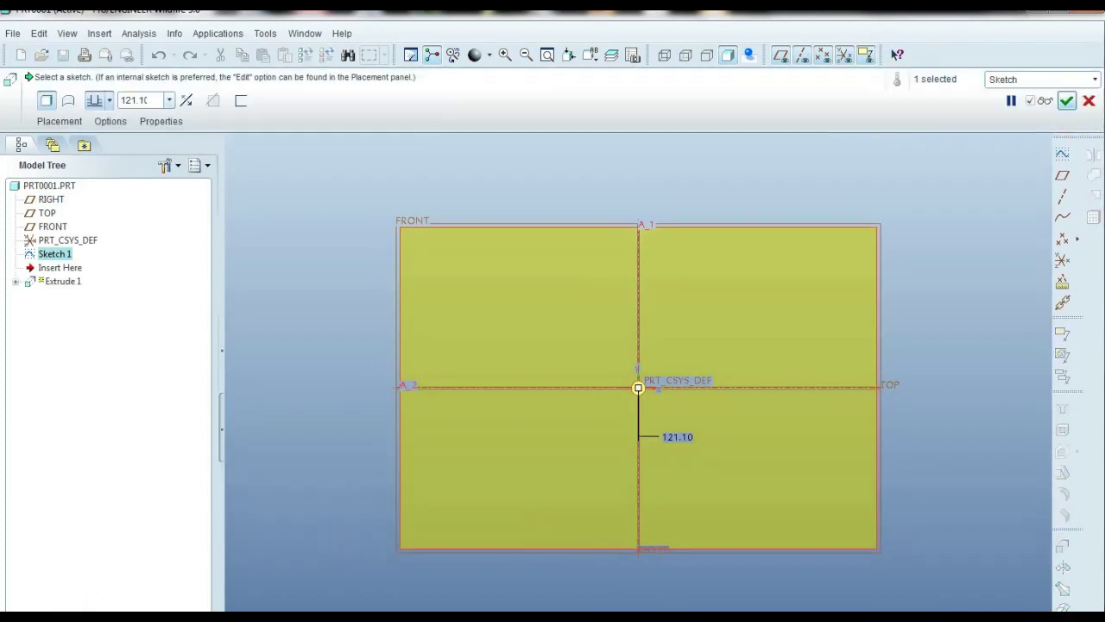
pyautogui.click(149, 101)
pyautogui.doubleClick(150, 99)
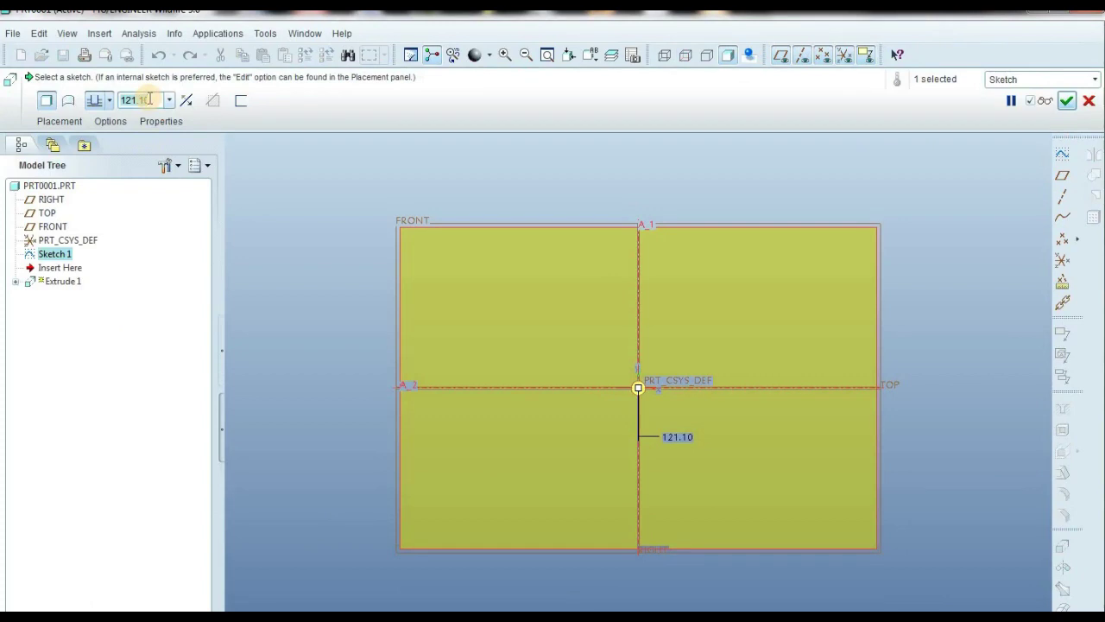
pyautogui.write('50')
pyautogui.press('Return')
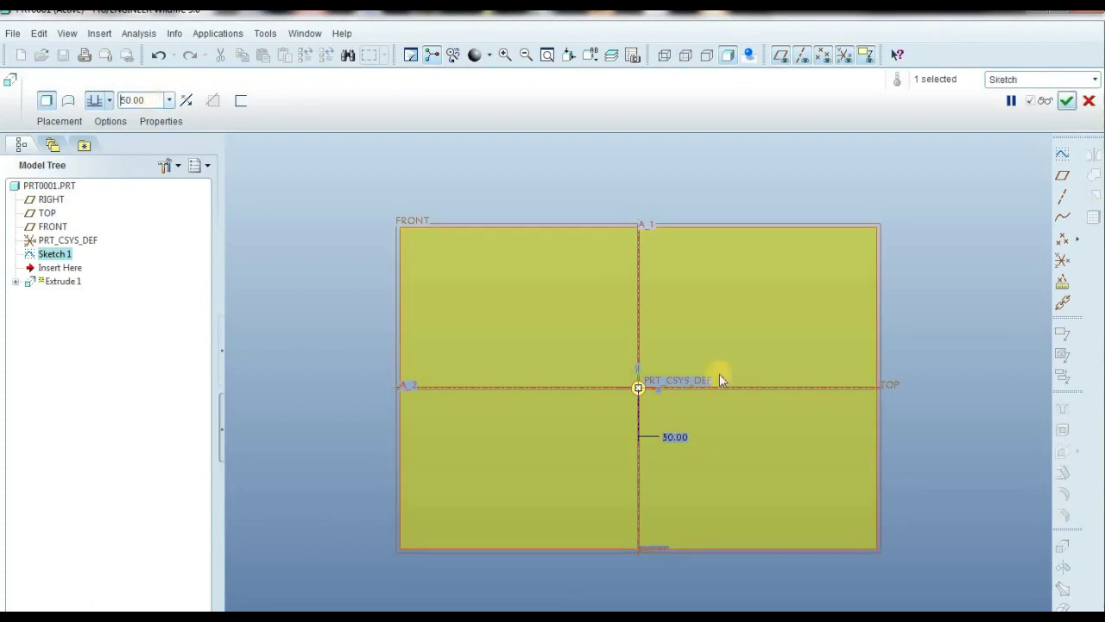
pyautogui.click(1066, 101)
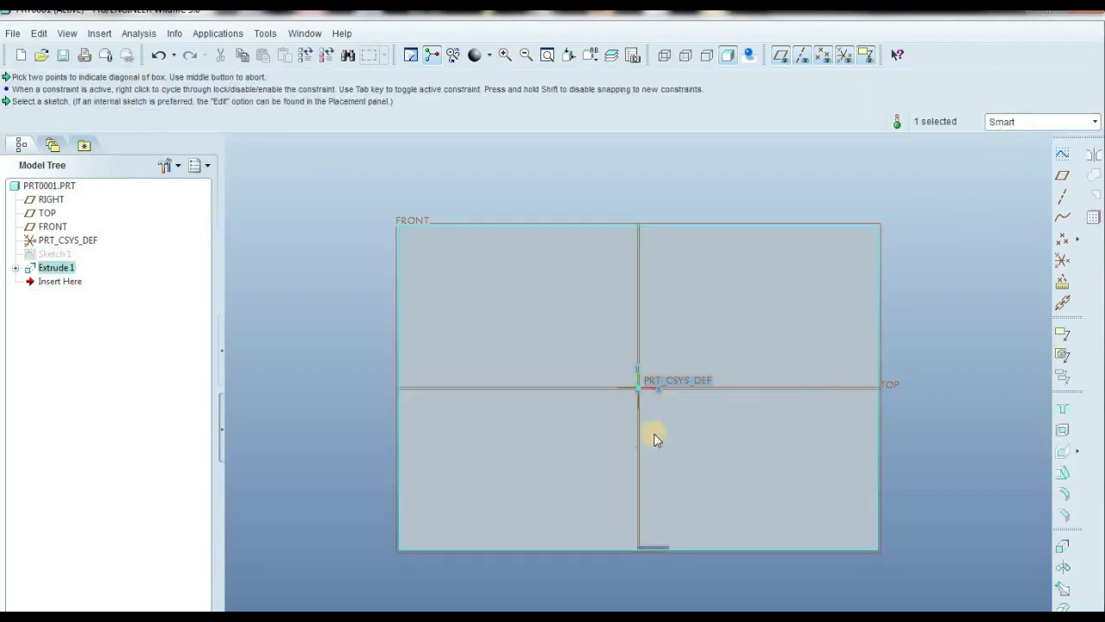
# - Orbit around the block to inspect its depth, then restore the standard orientation
pyautogui.moveTo(617, 320)
pyautogui.mouseDown(button='middle')
pyautogui.moveTo(654, 262)
pyautogui.moveTo(584, 267)
pyautogui.moveTo(595, 274)
pyautogui.mouseUp(button='middle')
pyautogui.click(671, 221)
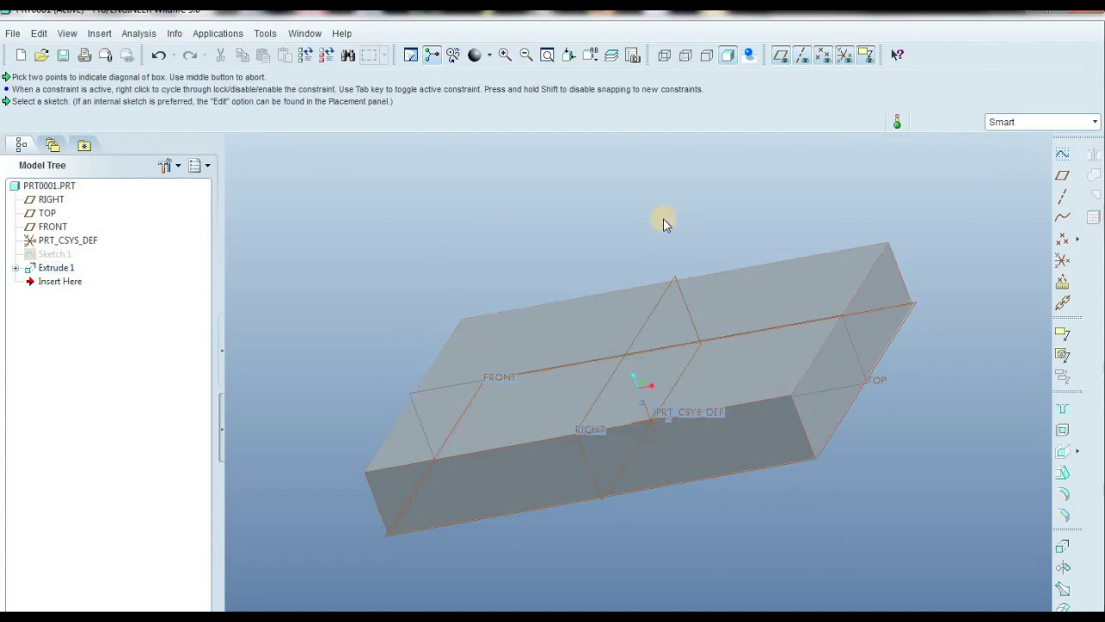
pyautogui.moveTo(712, 232)
pyautogui.mouseDown(button='middle')
pyautogui.moveTo(754, 187)
pyautogui.moveTo(587, 424)
pyautogui.moveTo(460, 417)
pyautogui.moveTo(895, 288)
pyautogui.mouseUp(button='middle')
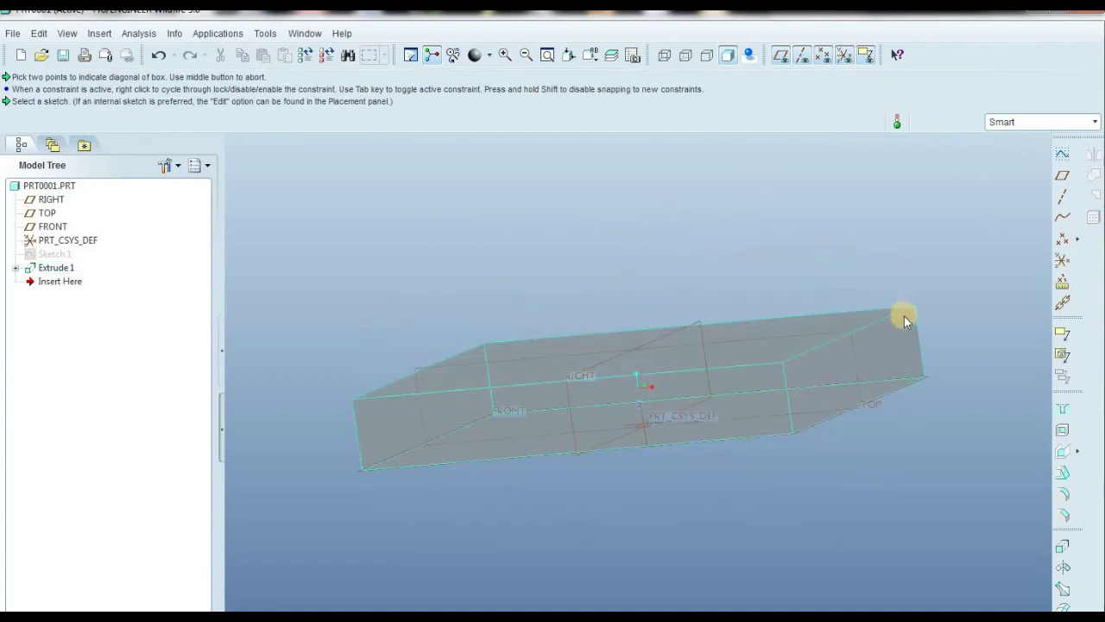
pyautogui.hotkey('ctrl', 'd')
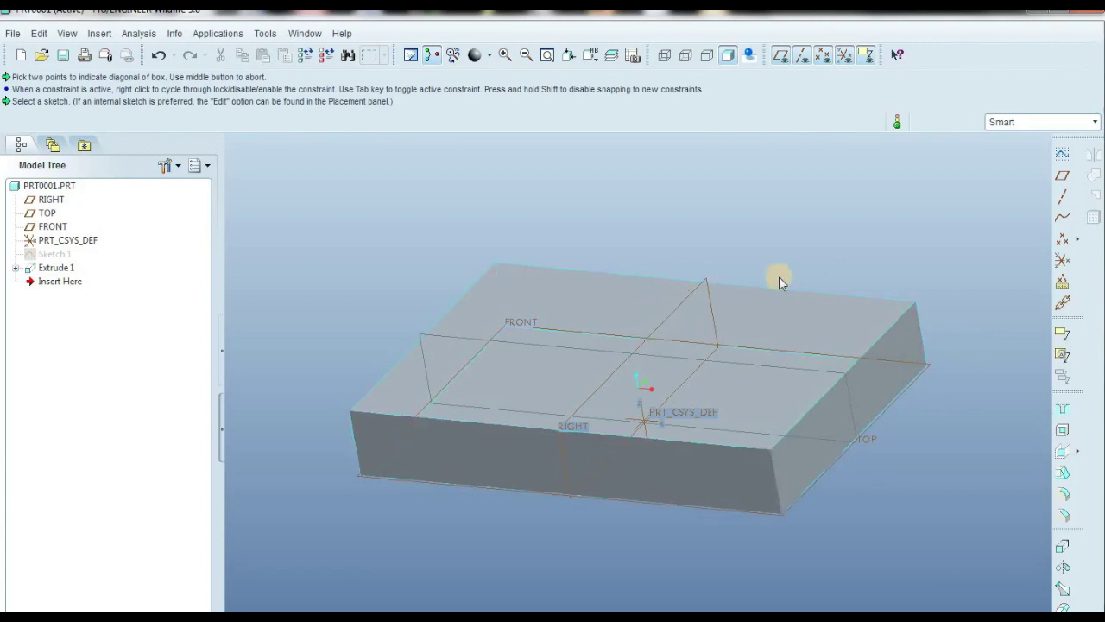
# - Create datum plane DTM1 offset 100 from the RIGHT datum plane
pyautogui.click(685, 301)
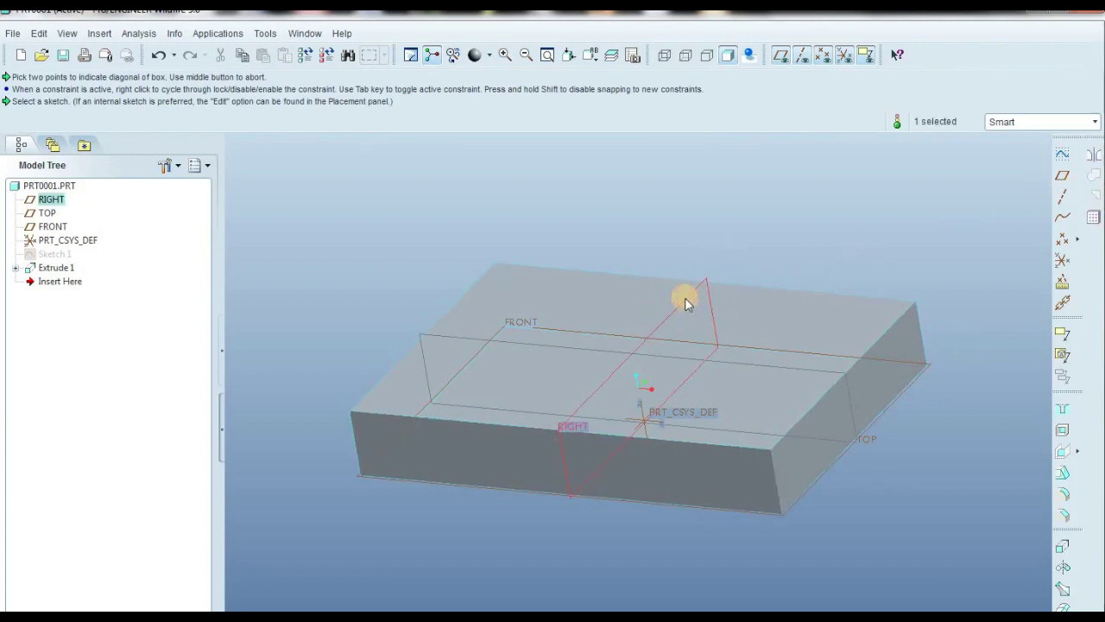
pyautogui.click(1062, 177)
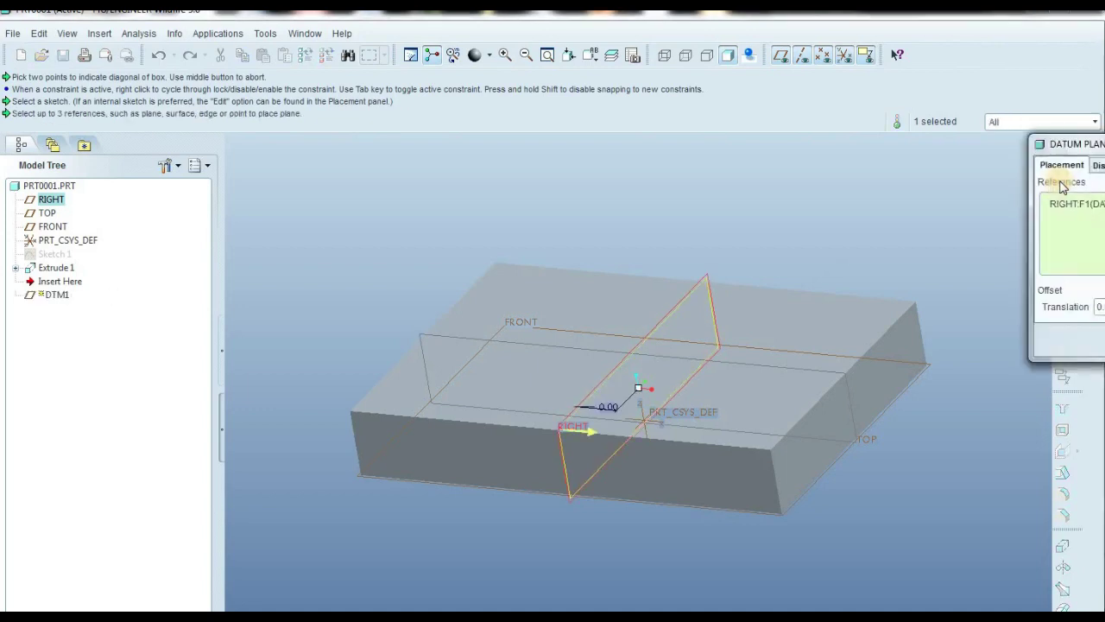
pyautogui.moveTo(1073, 143); pyautogui.dragTo(880, 68)
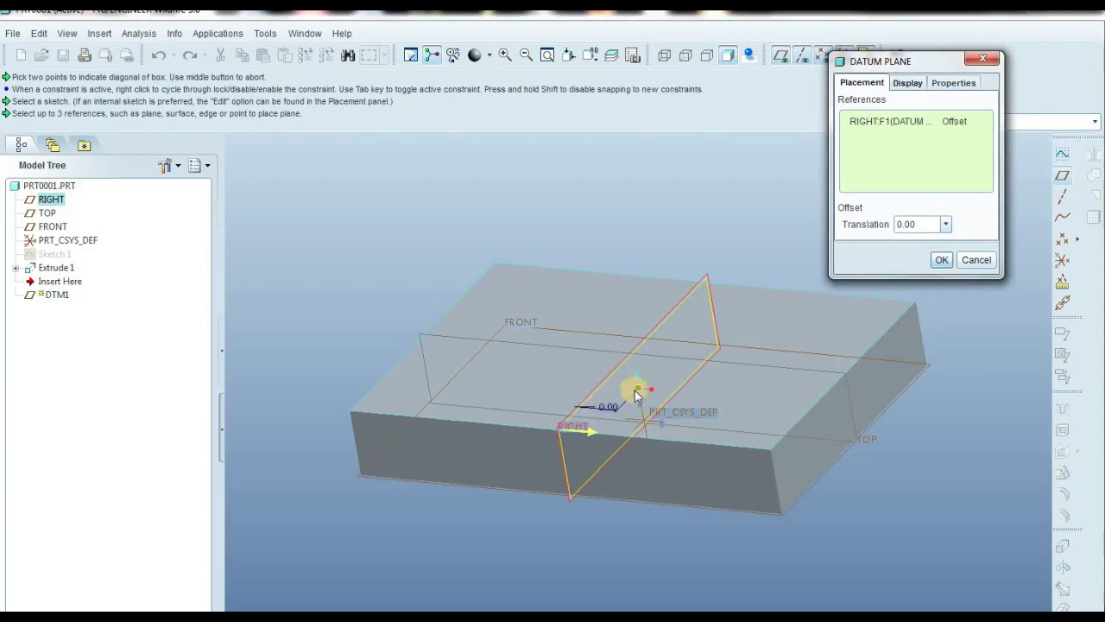
pyautogui.moveTo(639, 392)
pyautogui.mouseDown()
pyautogui.moveTo(691, 411)
pyautogui.moveTo(556, 375)
pyautogui.moveTo(698, 422)
pyautogui.moveTo(716, 406)
pyautogui.mouseUp()
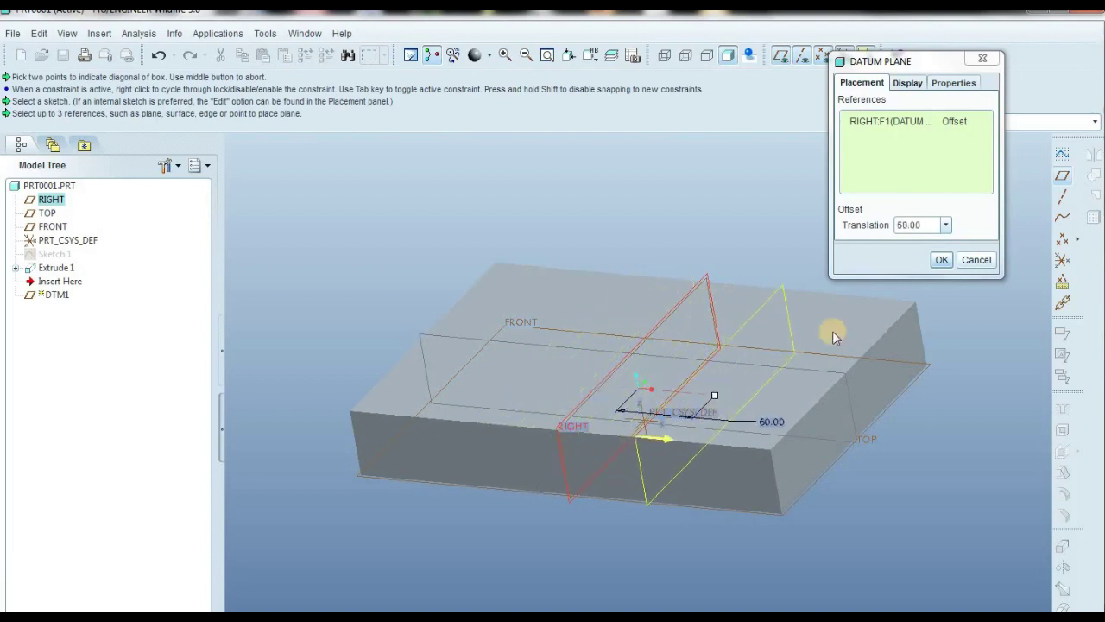
pyautogui.click(931, 224)
pyautogui.doubleClick(936, 228)
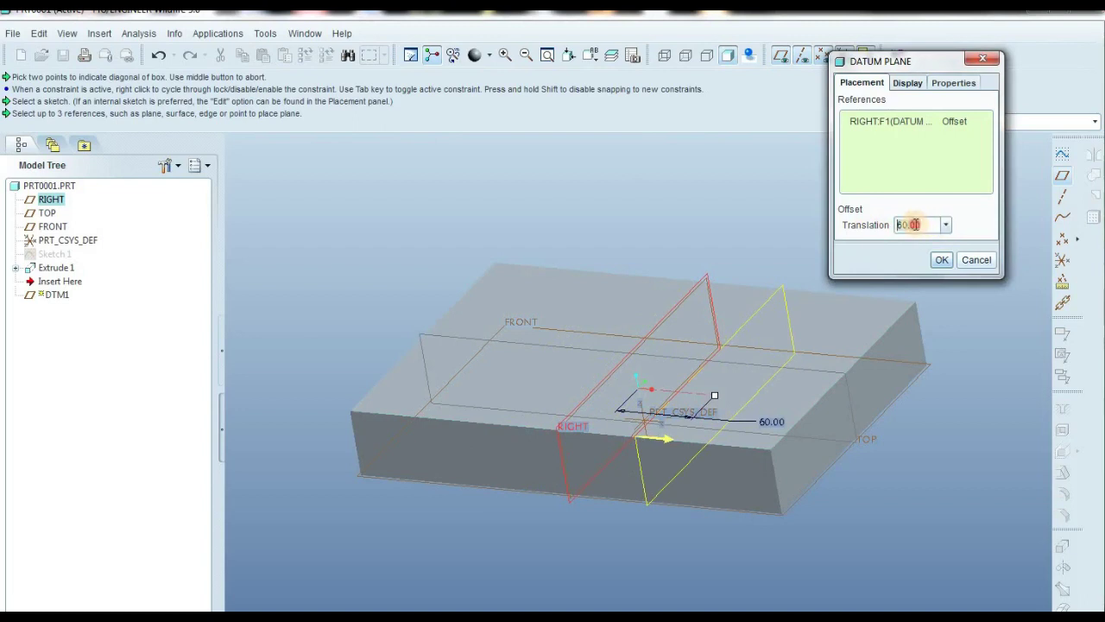
pyautogui.press('Return')
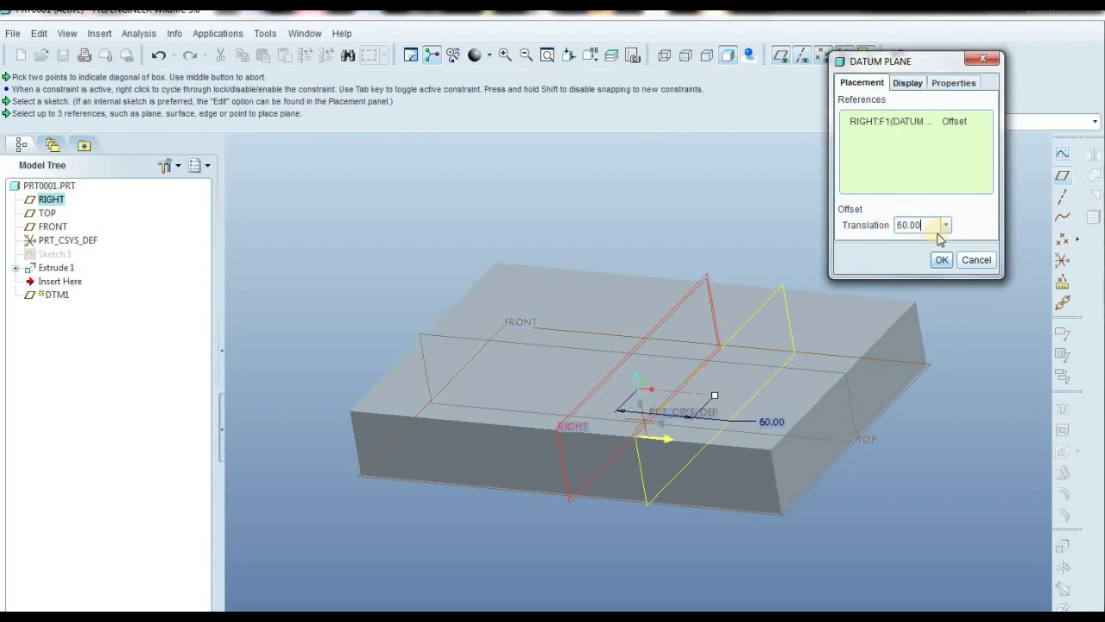
pyautogui.doubleClick(920, 227)
pyautogui.write('100')
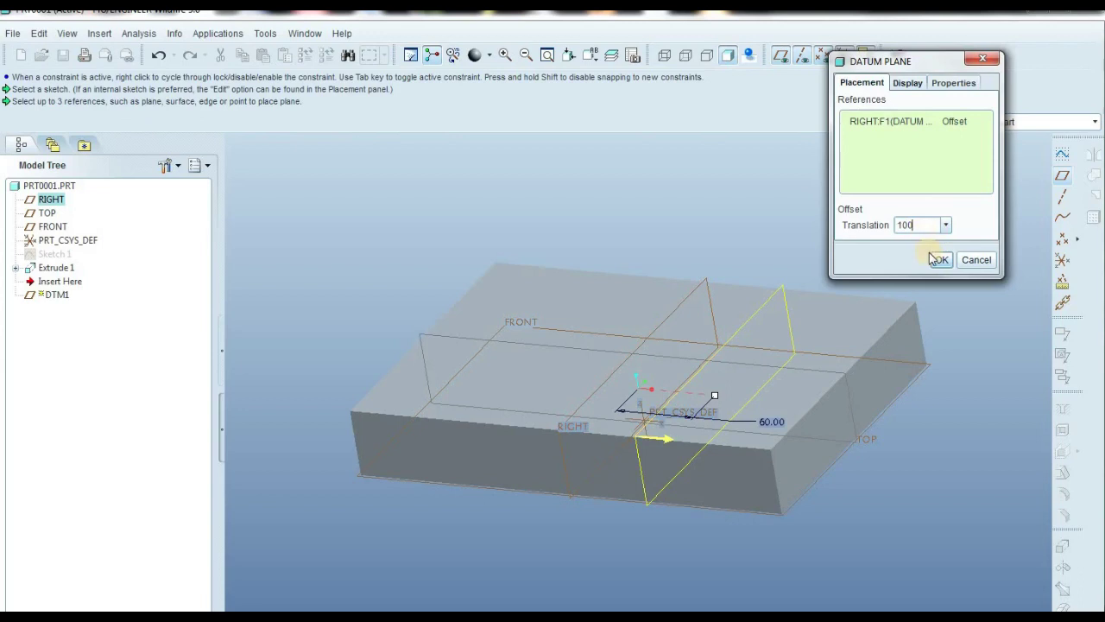
pyautogui.click(942, 259)
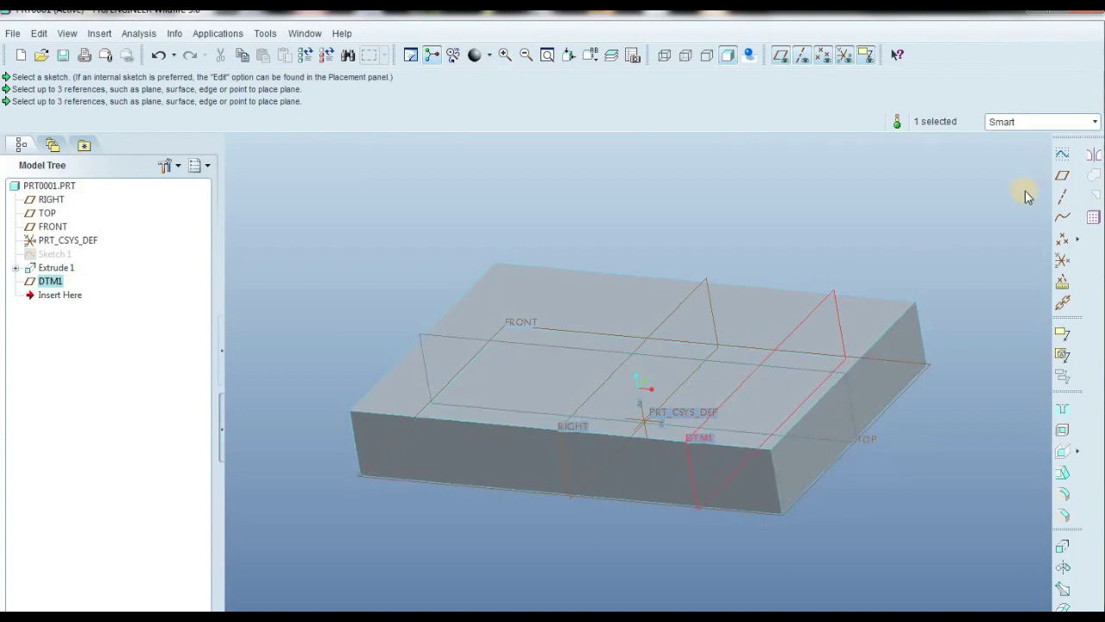
# - Create datum plane DTM2 offset 92 from the block's right end face
pyautogui.click(1062, 179)
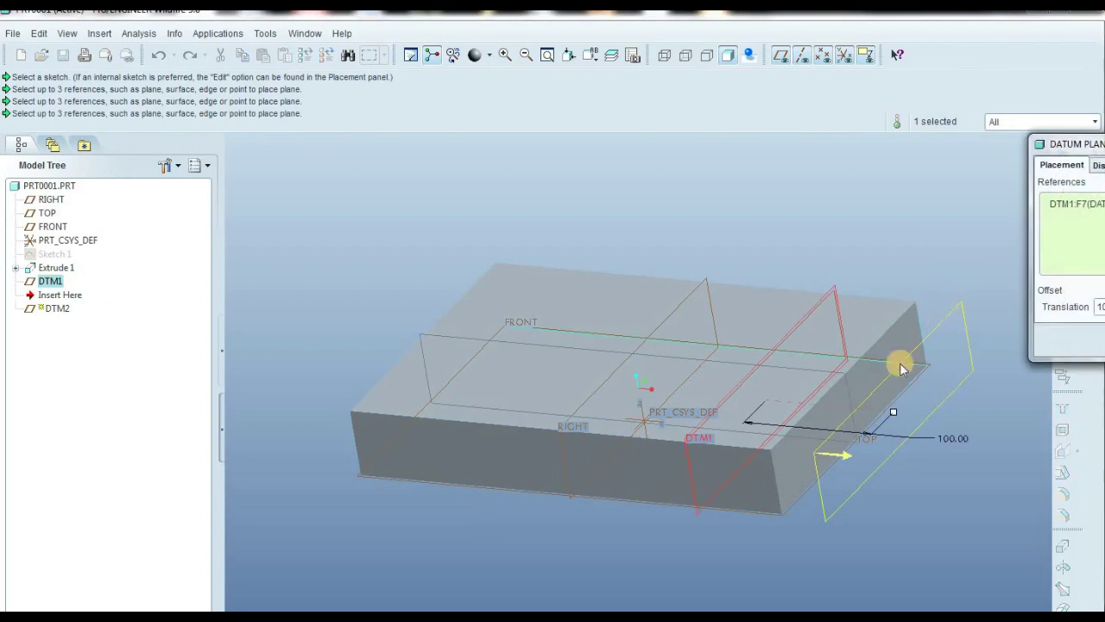
pyautogui.press('Escape')
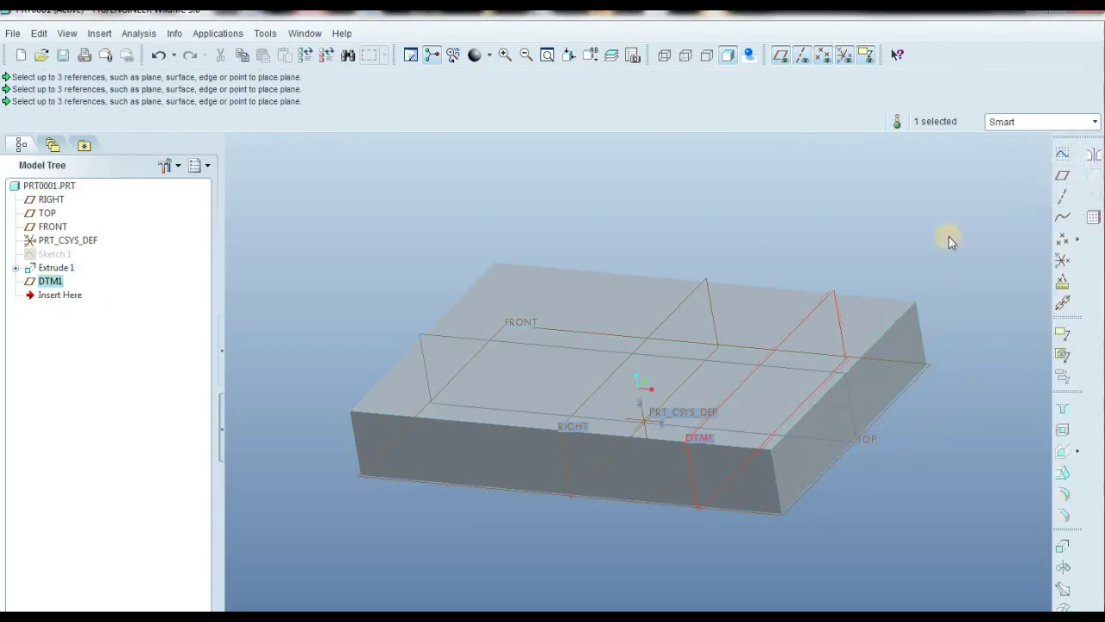
pyautogui.click(836, 266)
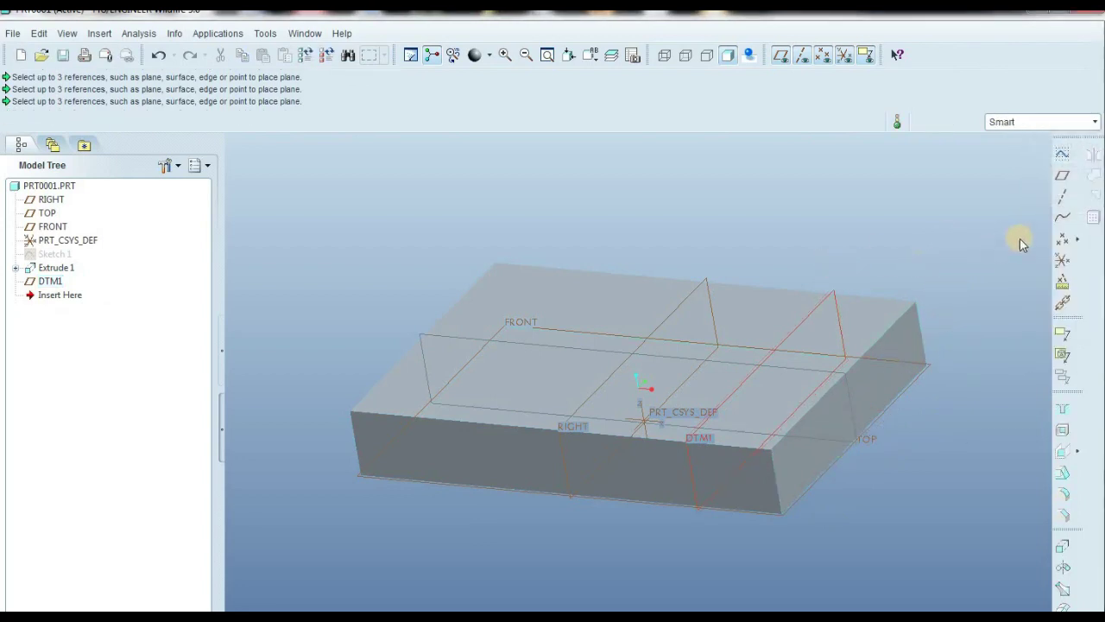
pyautogui.click(1062, 175)
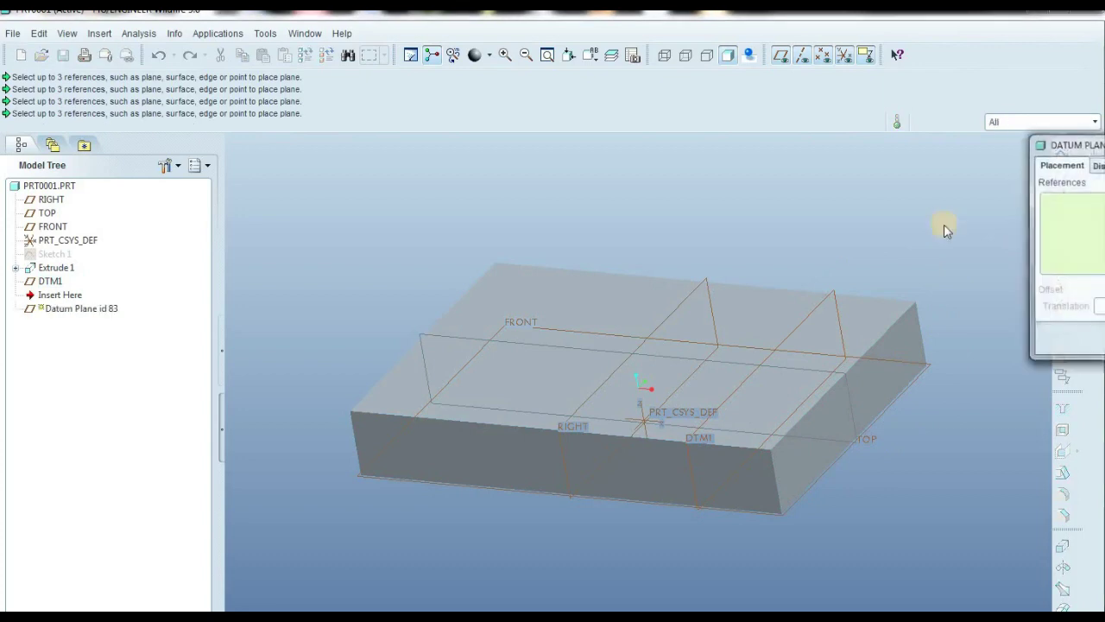
pyautogui.click(903, 347)
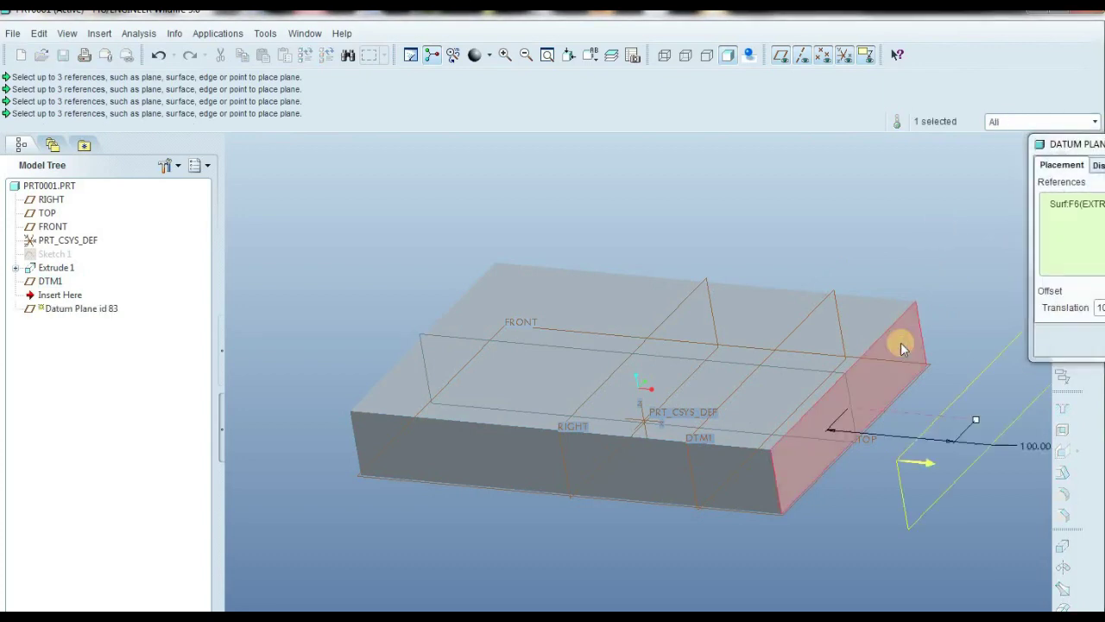
pyautogui.moveTo(1061, 143); pyautogui.dragTo(867, 60)
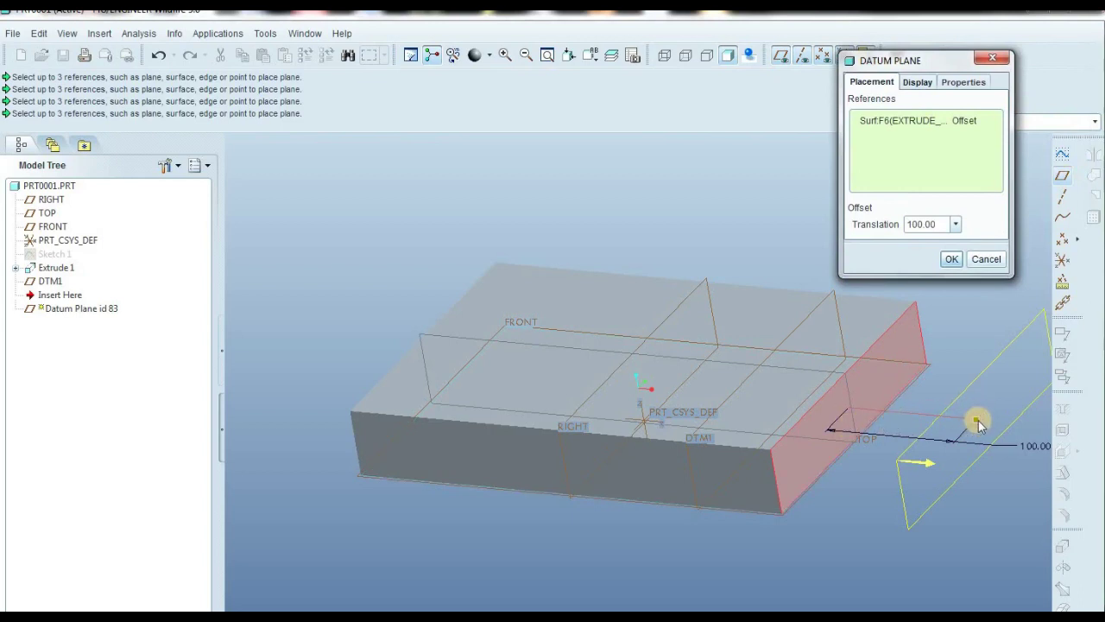
pyautogui.moveTo(976, 421)
pyautogui.mouseDown()
pyautogui.moveTo(685, 369)
pyautogui.moveTo(948, 382)
pyautogui.mouseUp()
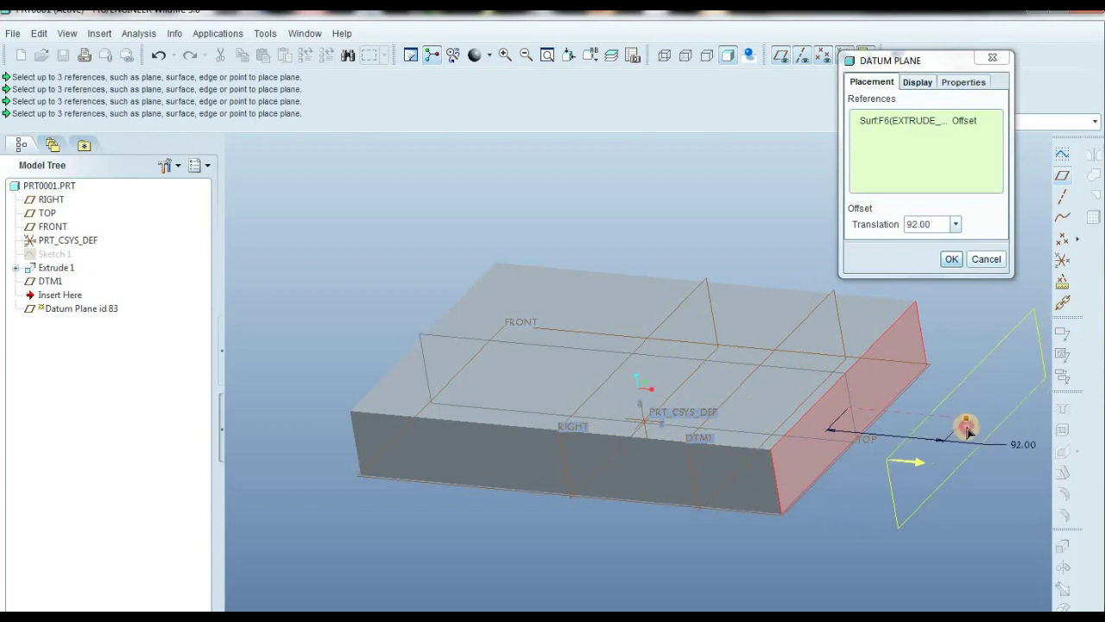
pyautogui.click(951, 259)
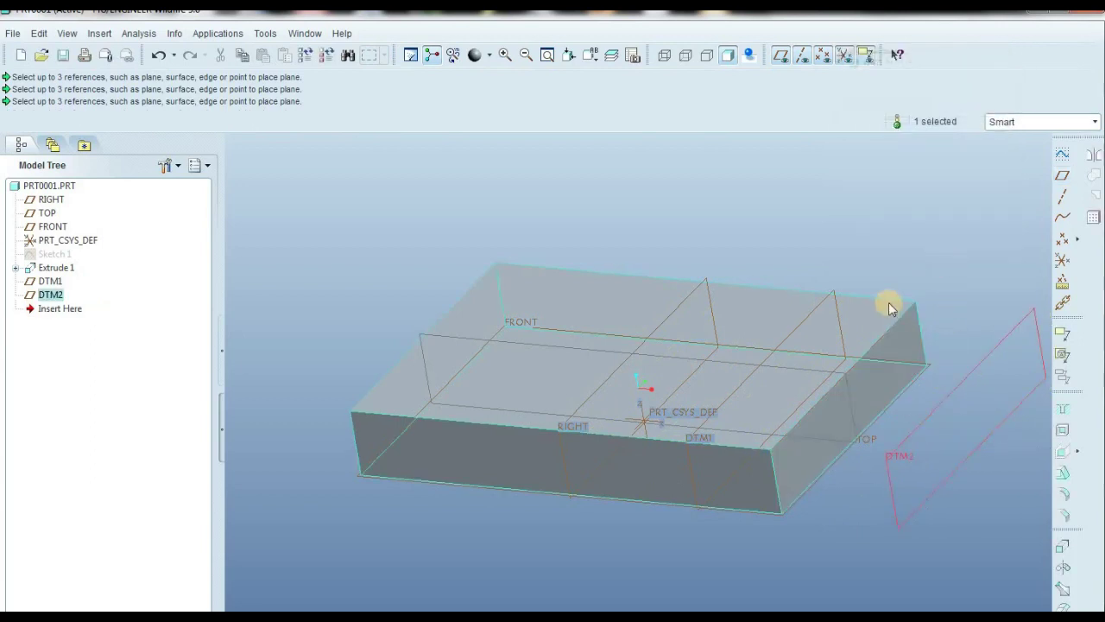
# - Zoom and orbit the model to view DTM2 from a slightly different angle
pyautogui.scroll(5, 612, 311)
pyautogui.scroll(-3, 611, 311)
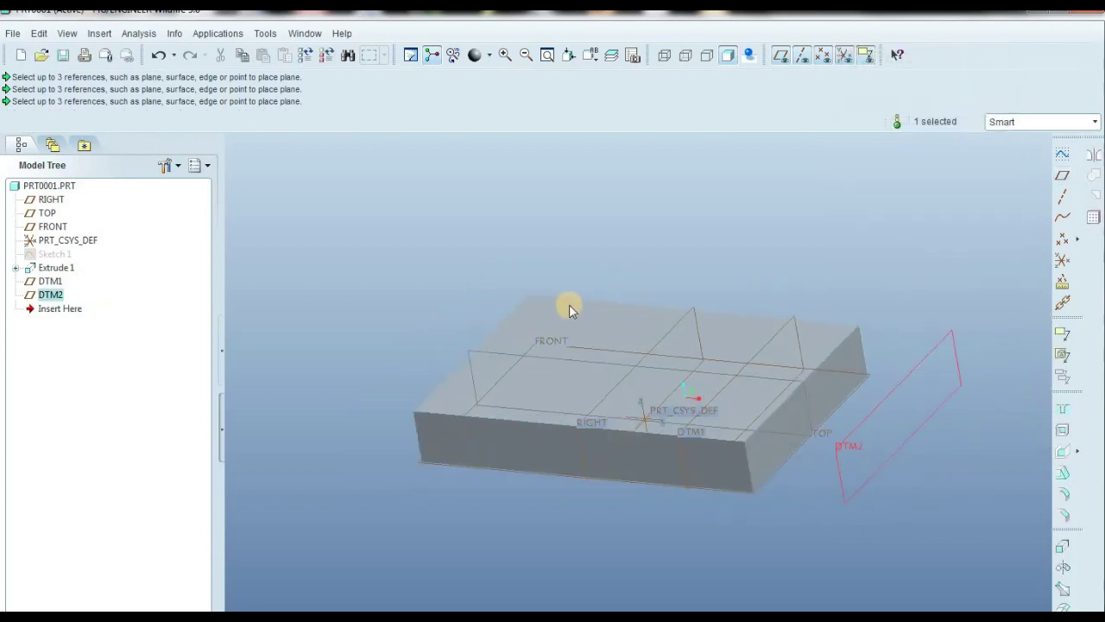
pyautogui.moveTo(661, 262); pyautogui.dragTo(794, 238, button='middle')
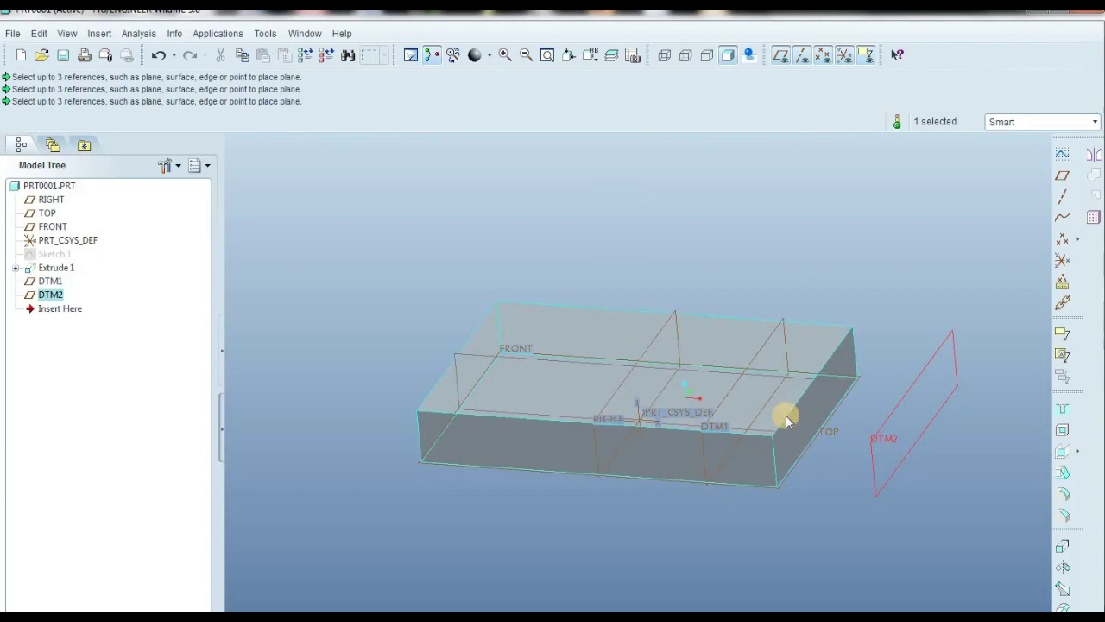
pyautogui.click(722, 253)
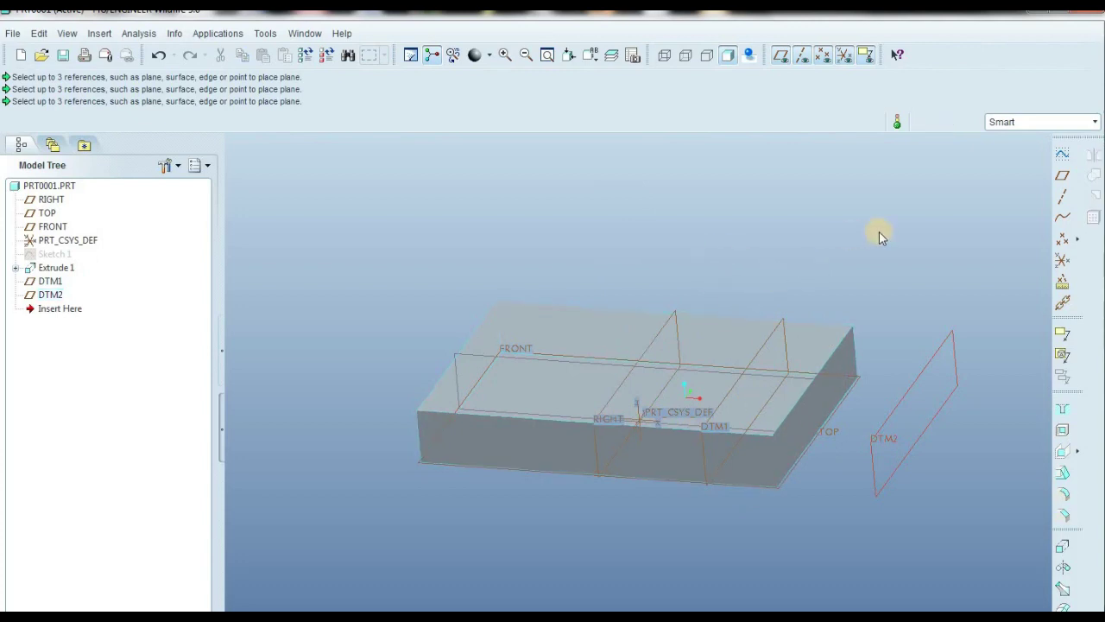
# - Create datum plane DTM3 through three corner vertices of the block
pyautogui.click(1063, 174)
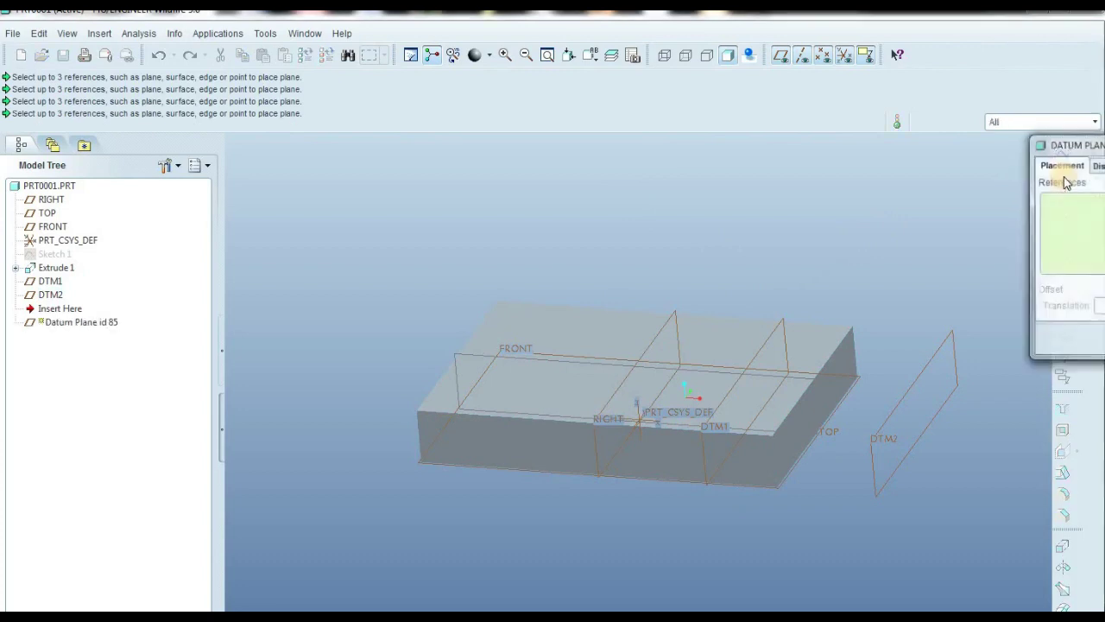
pyautogui.moveTo(1077, 147); pyautogui.dragTo(874, 93)
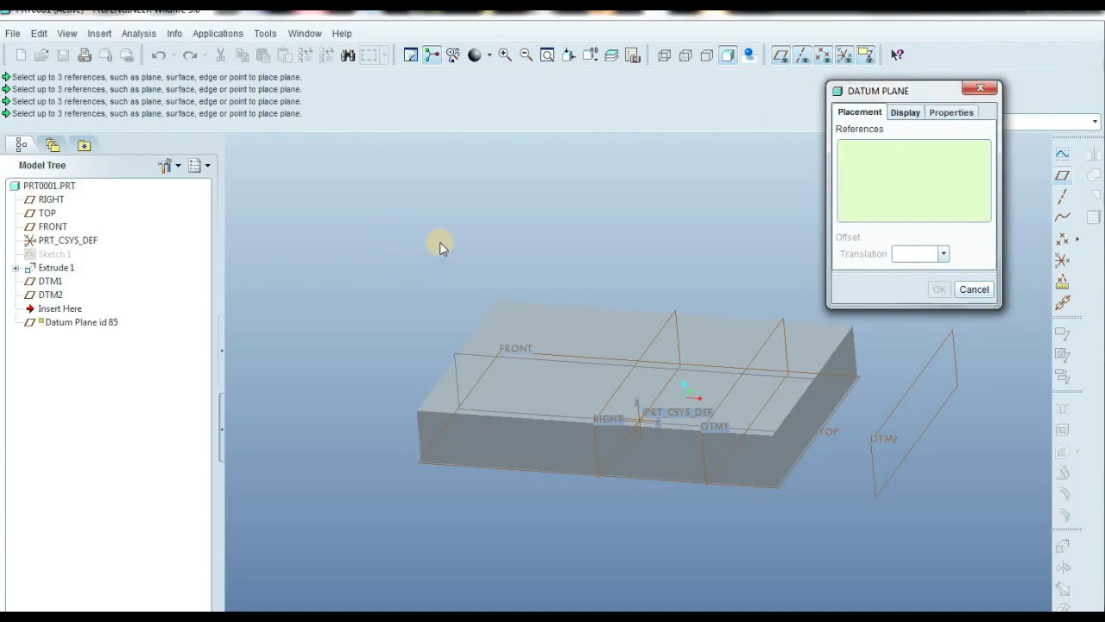
pyautogui.click(417, 411)
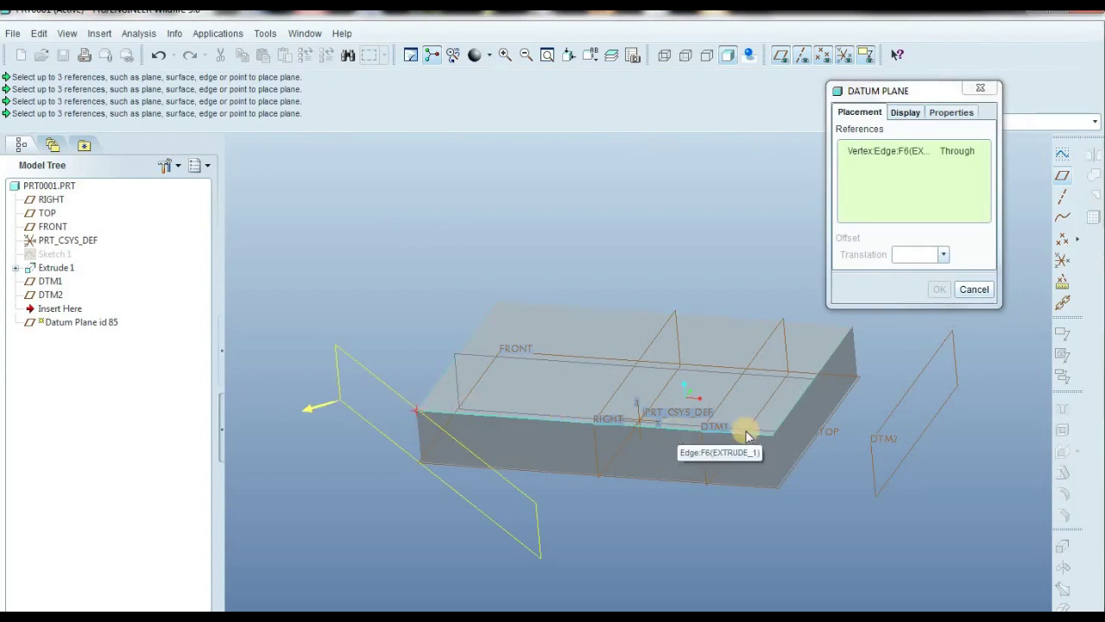
pyautogui.keyDown('ctrl'); pyautogui.click(852, 334); pyautogui.keyUp('ctrl')
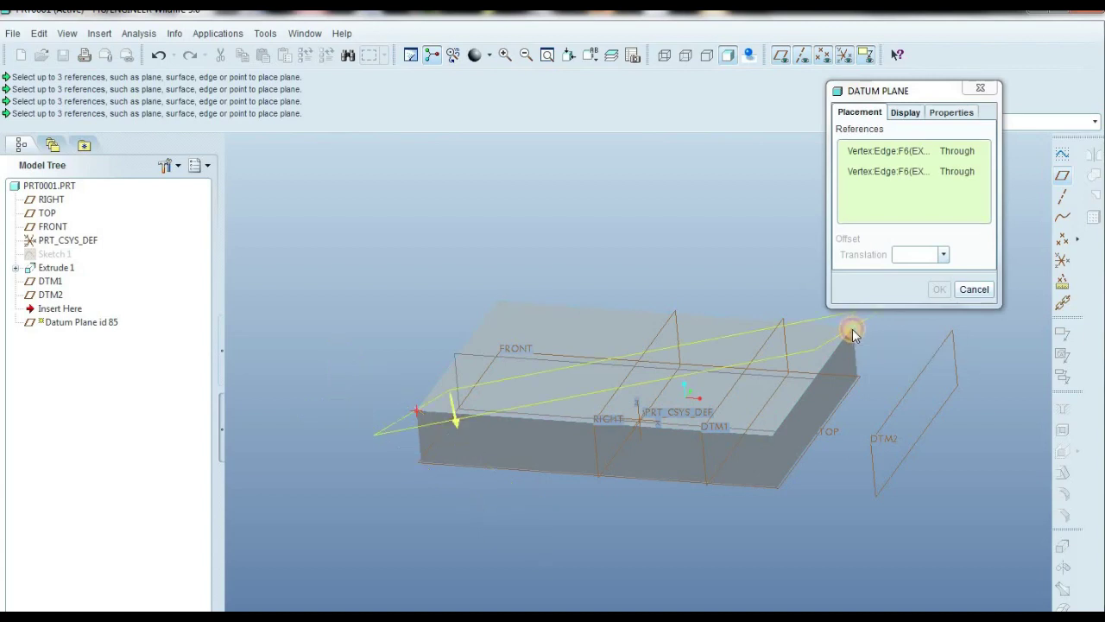
pyautogui.keyDown('ctrl'); pyautogui.click(780, 491); pyautogui.keyUp('ctrl')
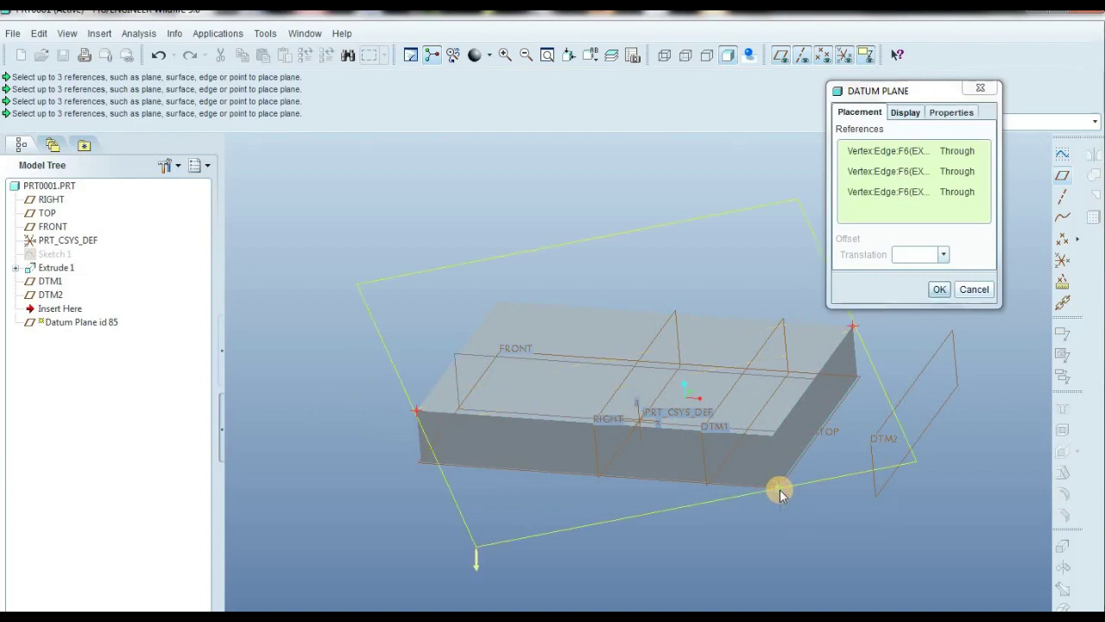
pyautogui.scroll(-2, 618, 449)
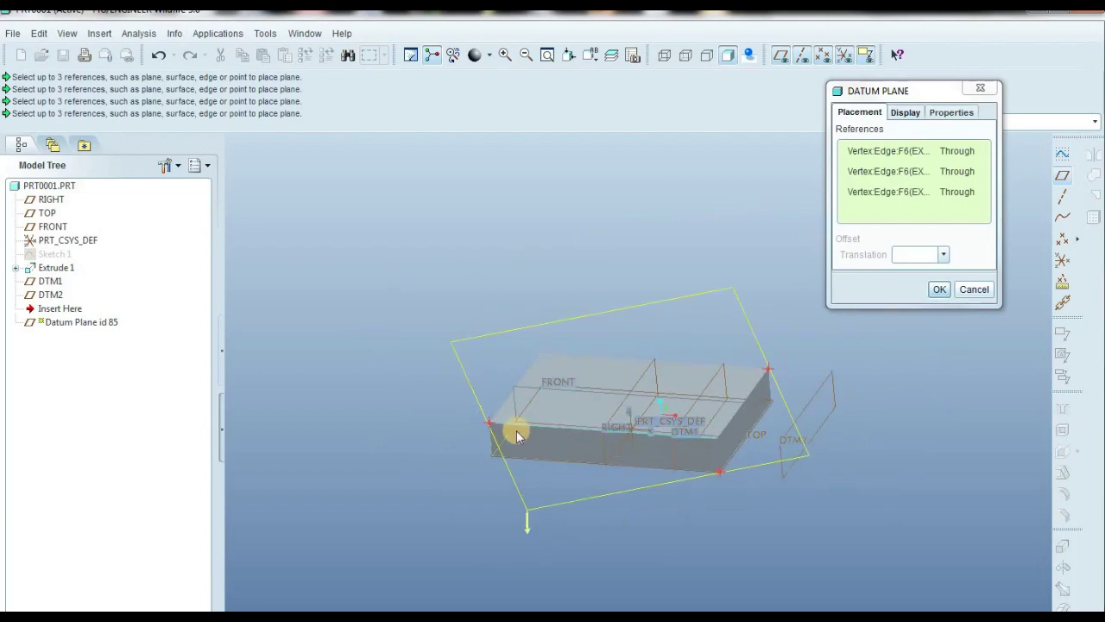
pyautogui.click(940, 290)
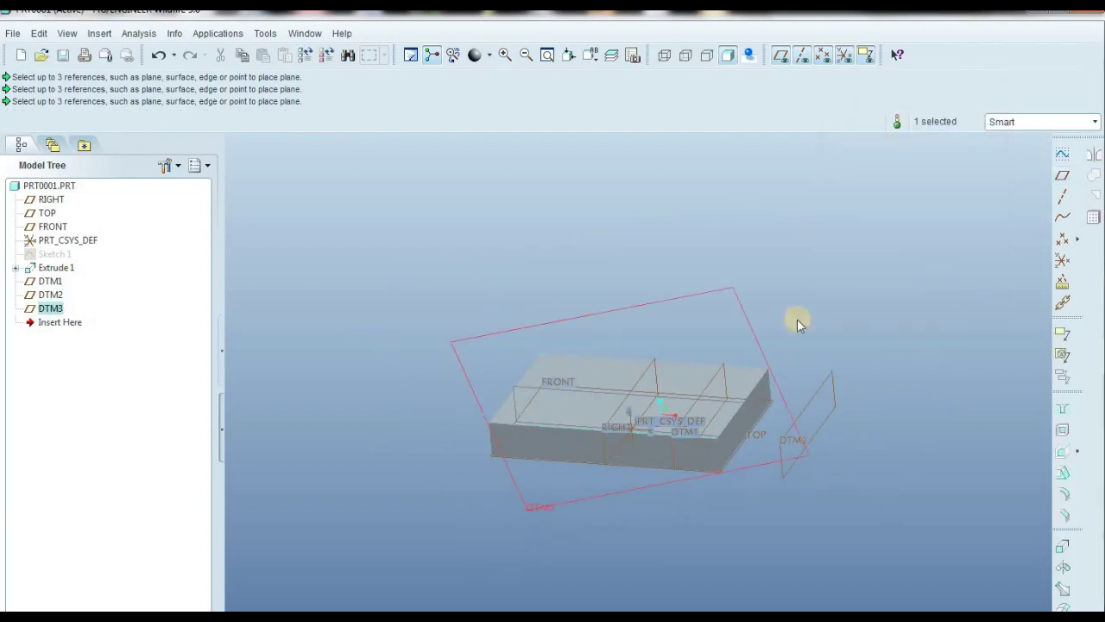
# - Orbit and zoom around the block to inspect DTM3, then start another datum plane
pyautogui.moveTo(562, 346)
pyautogui.mouseDown(button='middle')
pyautogui.moveTo(669, 363)
pyautogui.moveTo(731, 352)
pyautogui.moveTo(728, 377)
pyautogui.mouseUp(button='middle')
pyautogui.click(718, 381)
pyautogui.moveTo(629, 464)
pyautogui.mouseDown(button='middle')
pyautogui.moveTo(551, 311)
pyautogui.moveTo(389, 395)
pyautogui.mouseUp(button='middle')
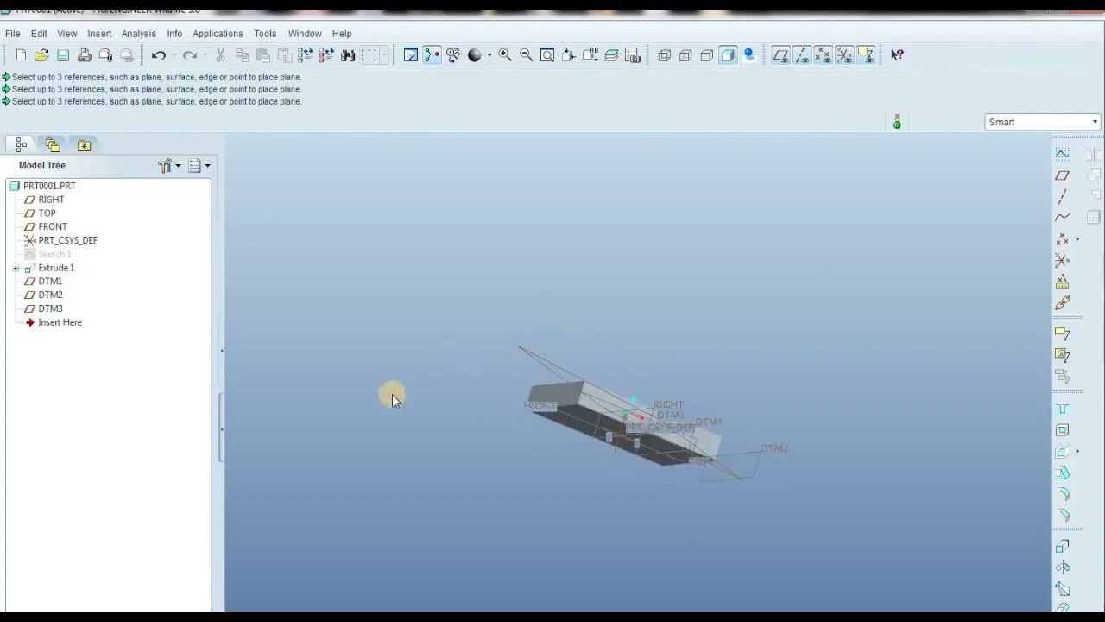
pyautogui.moveTo(716, 462); pyautogui.dragTo(703, 457, button='middle')
pyautogui.scroll(2, 701, 457)
pyautogui.moveTo(700, 347)
pyautogui.mouseDown(button='middle')
pyautogui.moveTo(617, 444)
pyautogui.moveTo(543, 486)
pyautogui.moveTo(587, 395)
pyautogui.mouseUp(button='middle')
pyautogui.scroll(2, 582, 402)
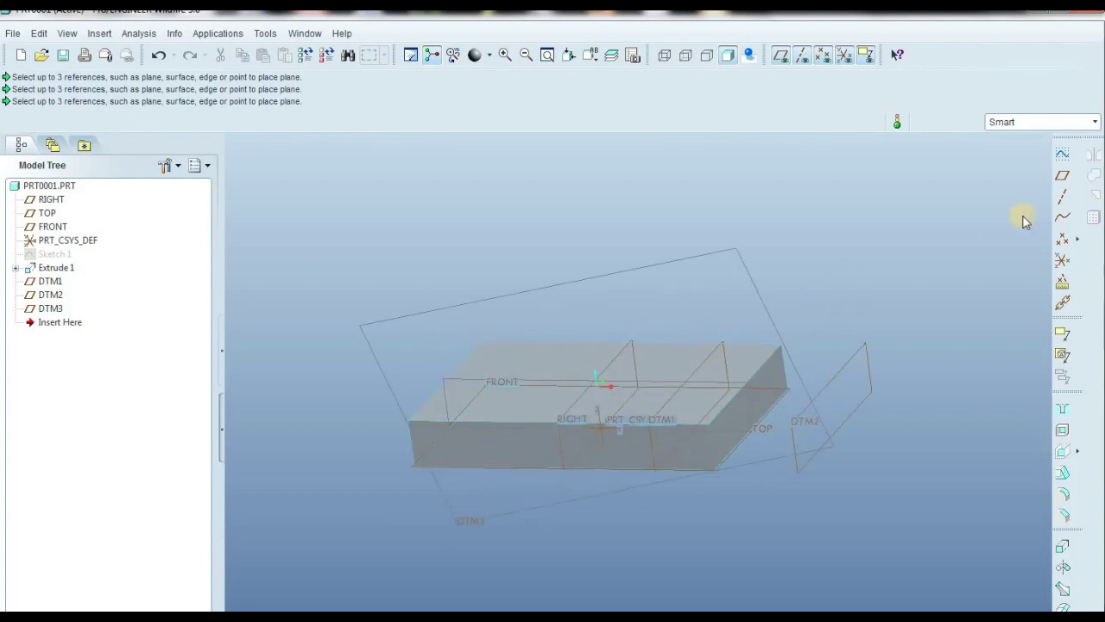
pyautogui.click(1062, 180)
pyautogui.moveTo(1095, 145); pyautogui.dragTo(842, 101)
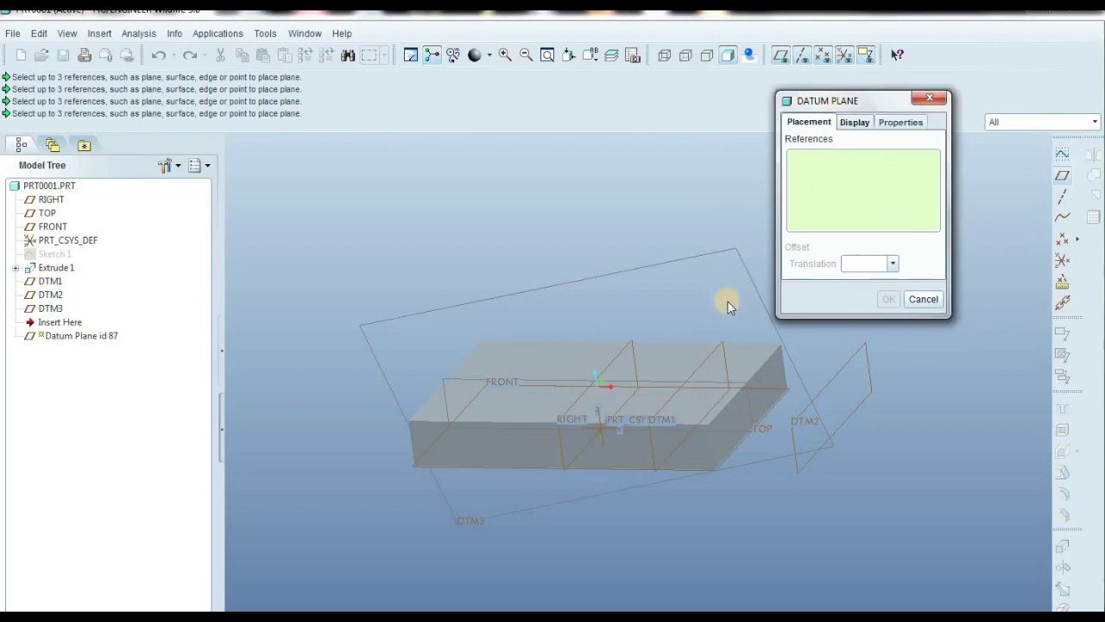
# - Create DTM4 through the block's top edge, rotated 50° from the top face
pyautogui.click(745, 360)
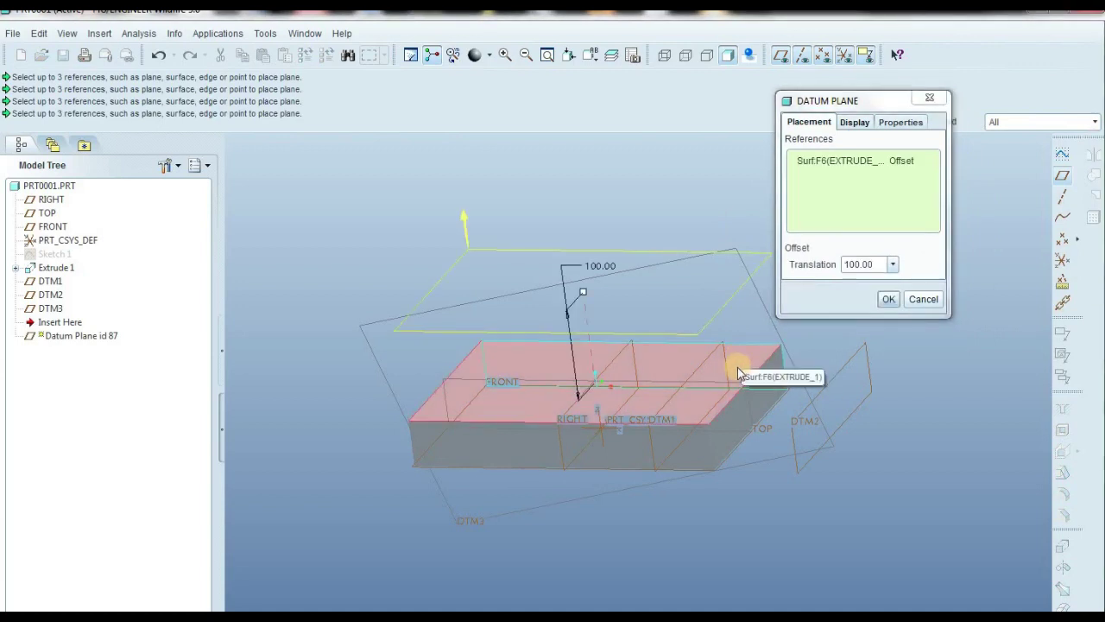
pyautogui.keyDown('ctrl'); pyautogui.click(741, 445); pyautogui.keyUp('ctrl')
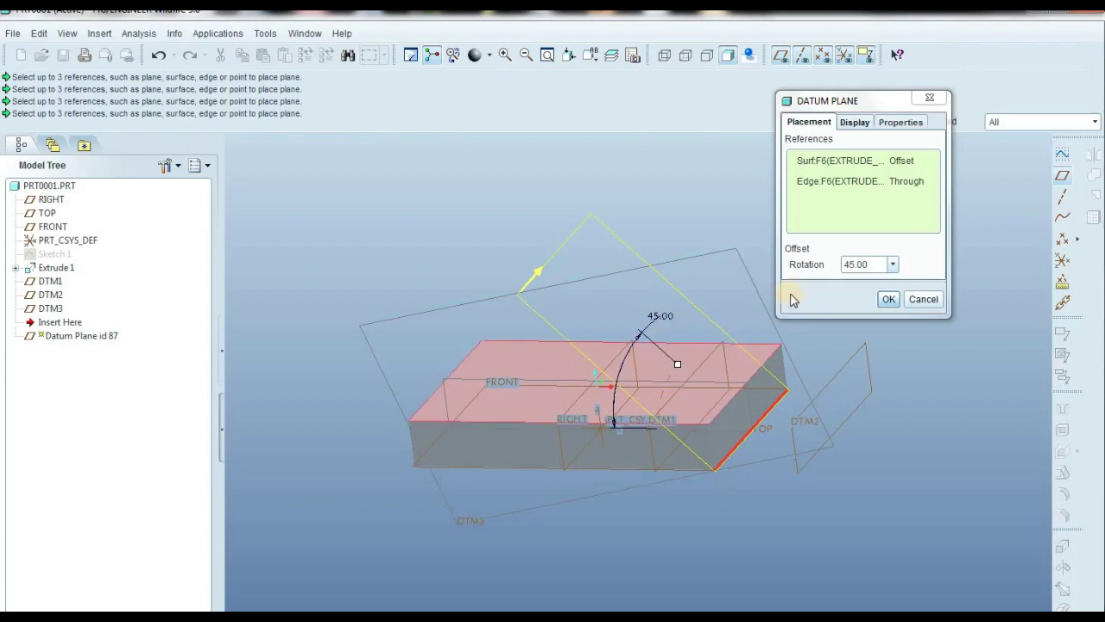
pyautogui.doubleClick(870, 263)
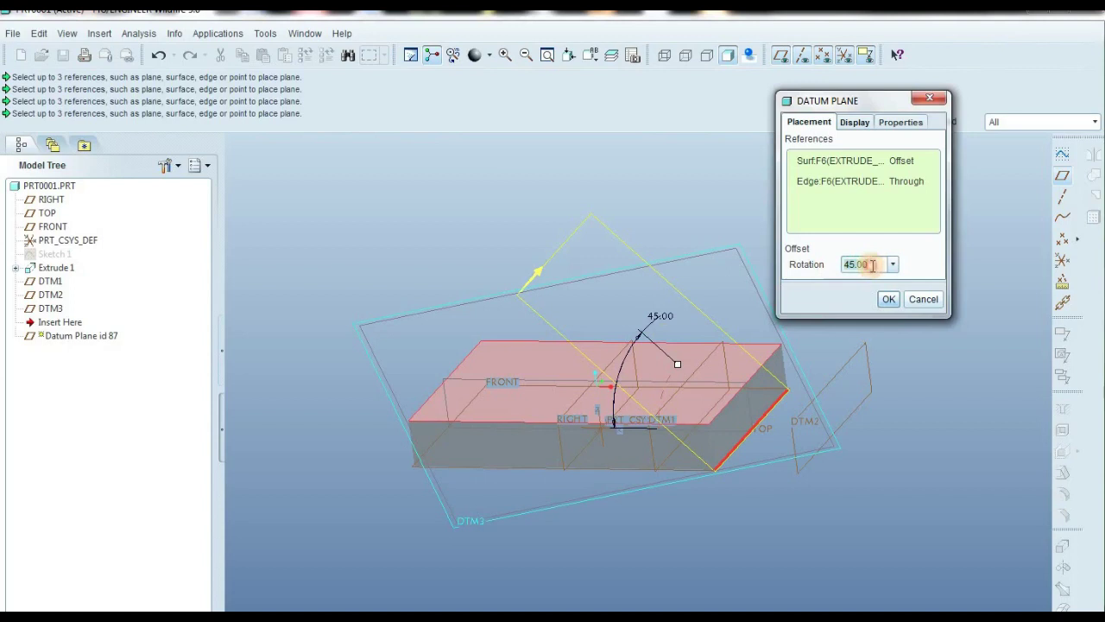
pyautogui.write('50')
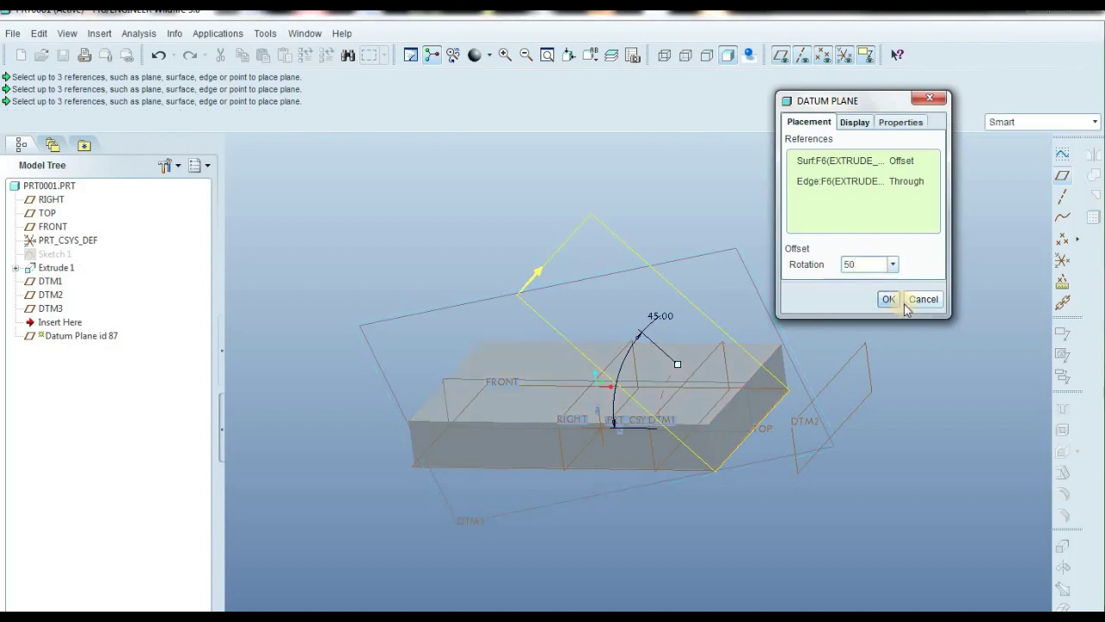
pyautogui.click(889, 299)
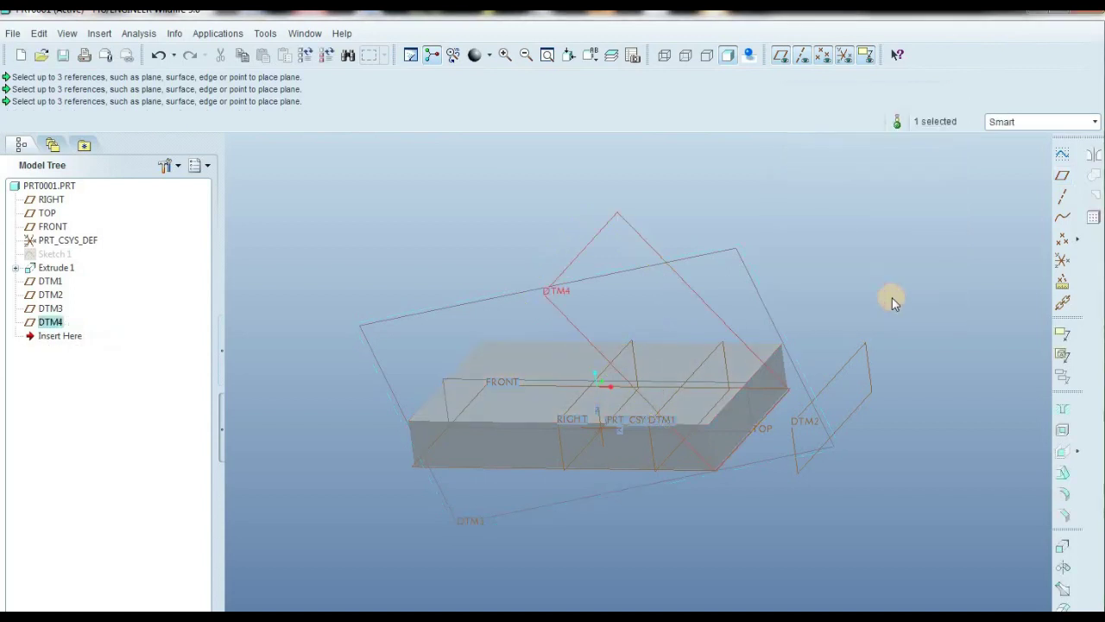
# - Orbit the model to view DTM4 and the block's top face, then start a new sketch
pyautogui.click(388, 422)
pyautogui.moveTo(388, 422)
pyautogui.mouseDown(button='middle')
pyautogui.moveTo(545, 393)
pyautogui.moveTo(456, 429)
pyautogui.mouseUp(button='middle')
pyautogui.moveTo(662, 360); pyautogui.dragTo(570, 428, button='middle')
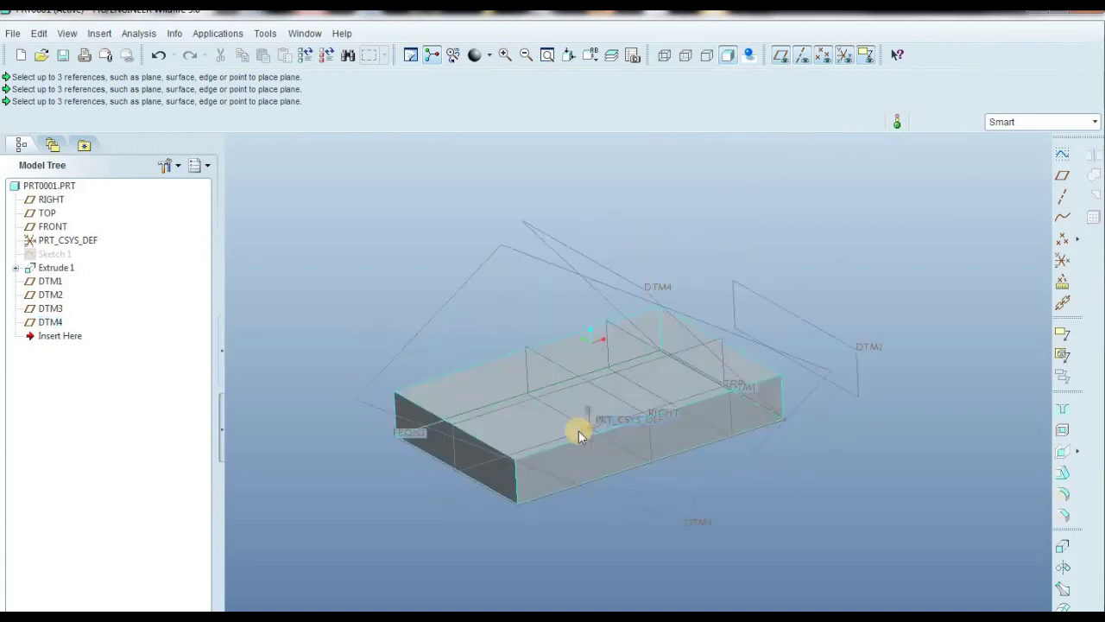
pyautogui.moveTo(661, 489)
pyautogui.mouseDown(button='middle')
pyautogui.moveTo(587, 496)
pyautogui.moveTo(659, 309)
pyautogui.moveTo(733, 239)
pyautogui.moveTo(827, 262)
pyautogui.mouseUp(button='middle')
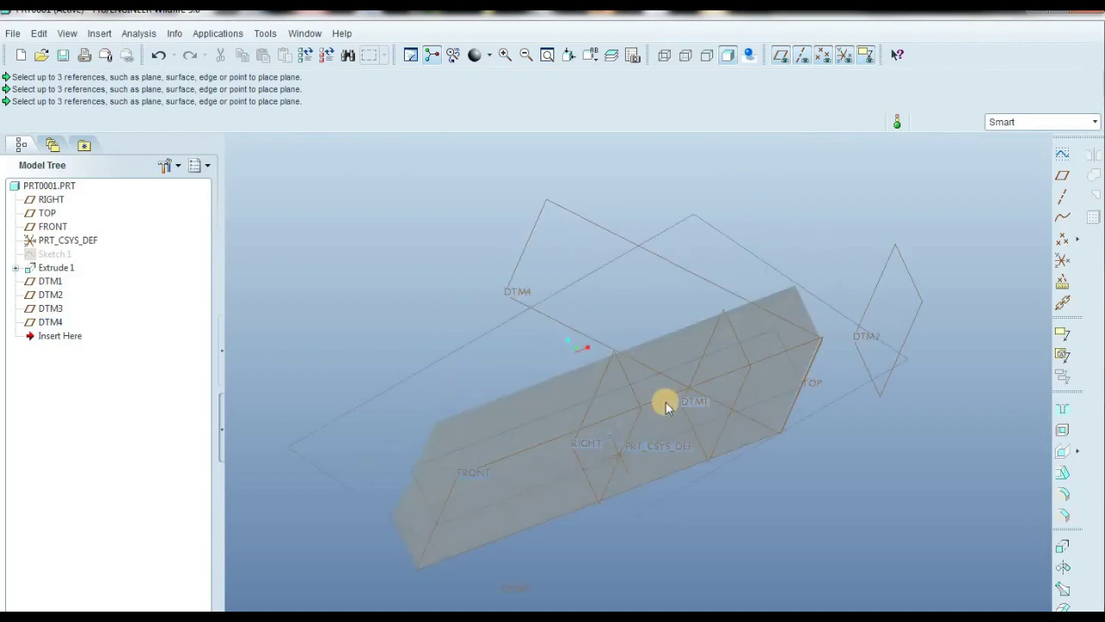
pyautogui.moveTo(627, 391)
pyautogui.mouseDown(button='middle')
pyautogui.moveTo(666, 424)
pyautogui.moveTo(506, 543)
pyautogui.moveTo(510, 371)
pyautogui.moveTo(545, 302)
pyautogui.mouseUp(button='middle')
pyautogui.moveTo(455, 523); pyautogui.dragTo(448, 522, button='middle')
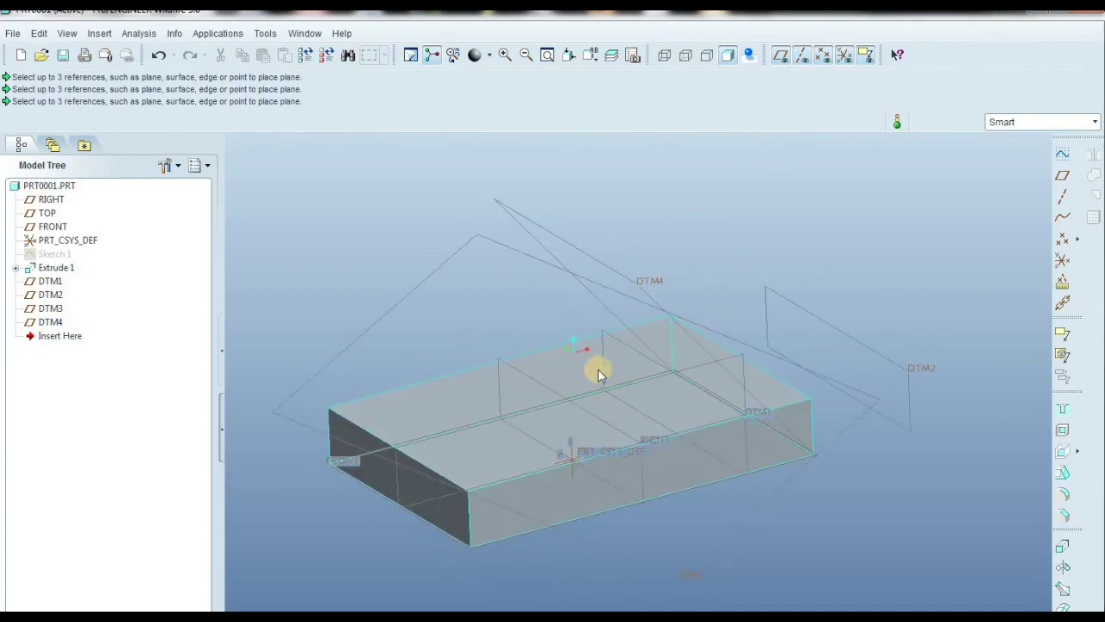
pyautogui.click(1062, 153)
# - Place a new sketch on the block's top surface
pyautogui.click(443, 415)
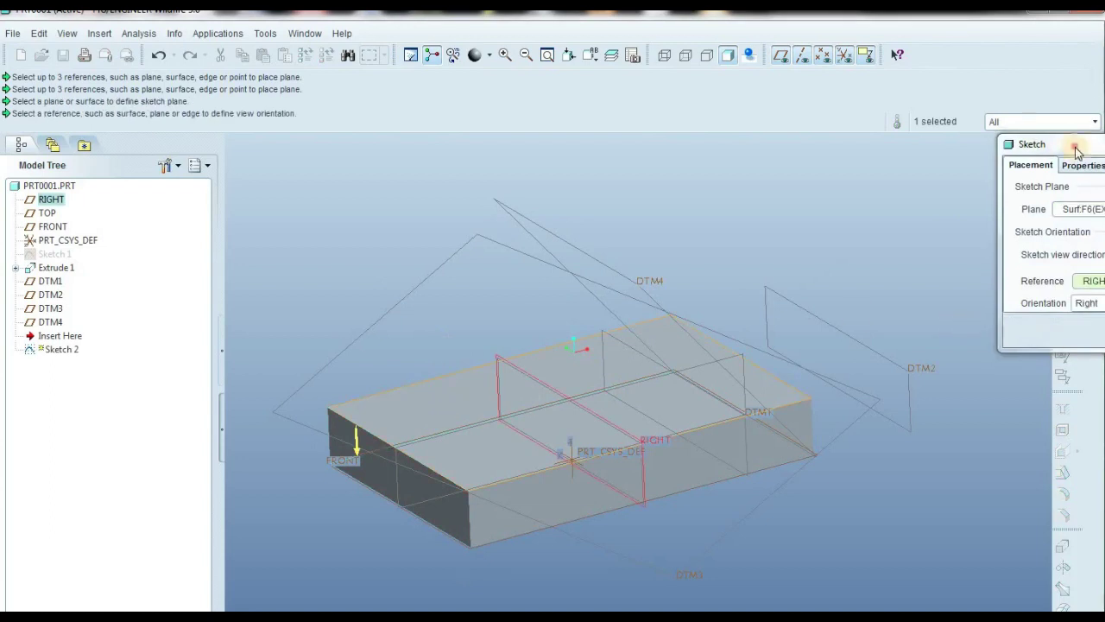
pyautogui.moveTo(1076, 152); pyautogui.dragTo(944, 130)
pyautogui.click(989, 318)
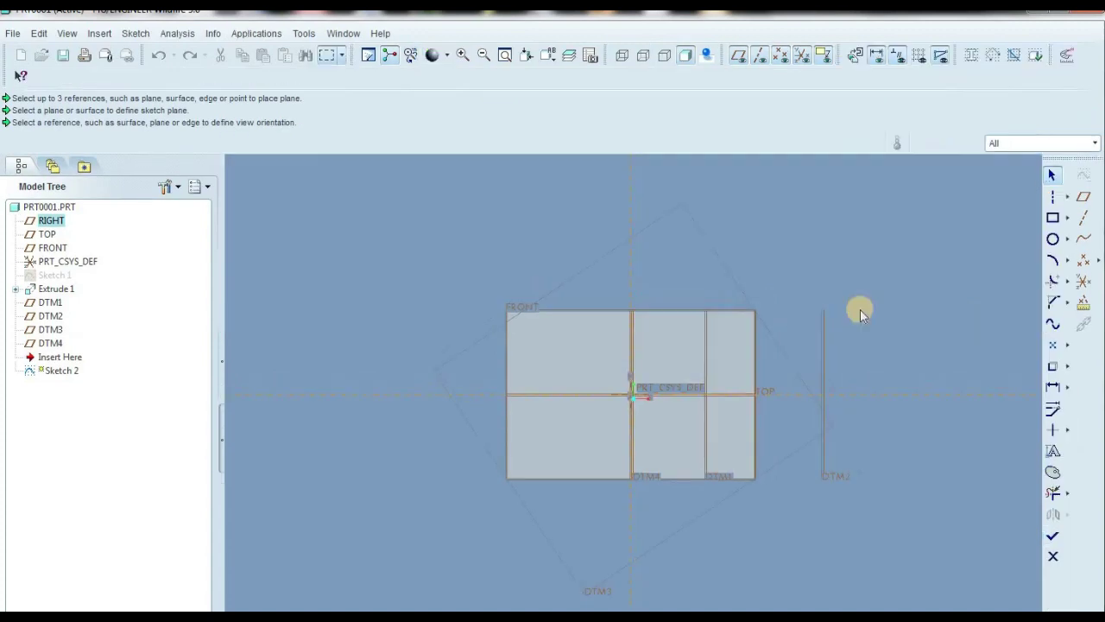
# - Sketch vertical and horizontal centerlines and a circle centred on the horizontal centerline
pyautogui.click(1053, 197)
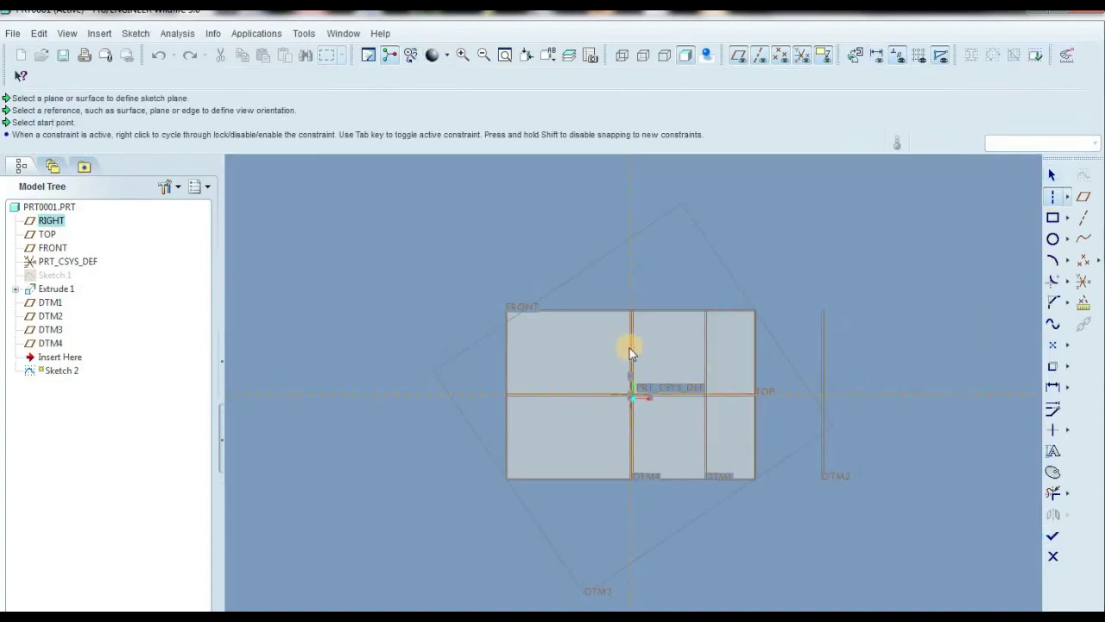
pyautogui.click(629, 348)
pyautogui.click(631, 445)
pyautogui.click(577, 395)
pyautogui.click(659, 396)
pyautogui.click(1053, 238)
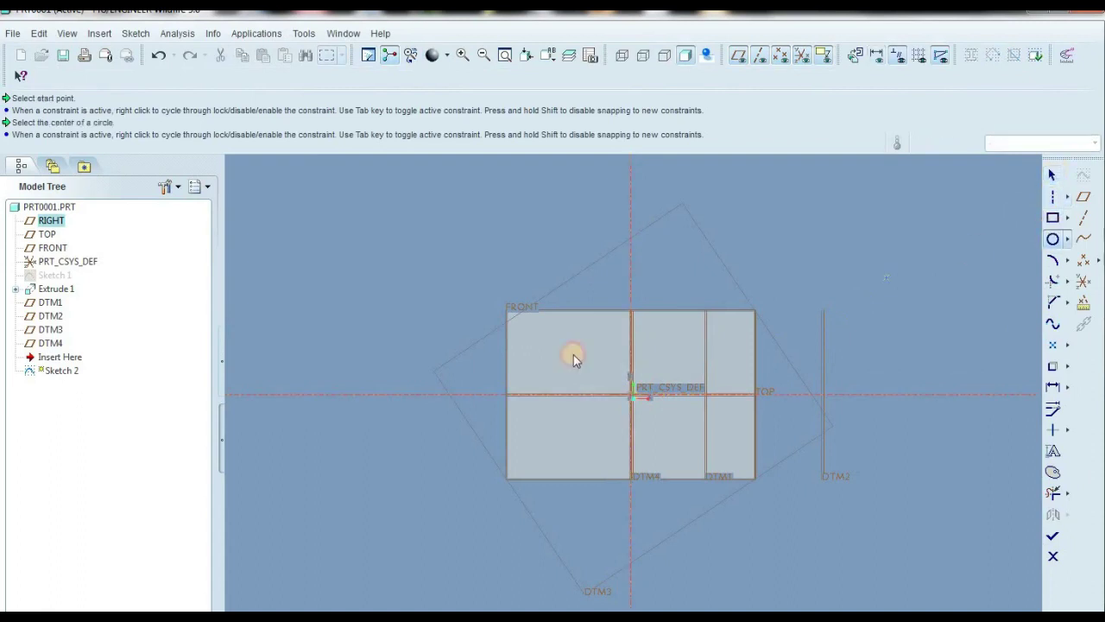
pyautogui.click(570, 394)
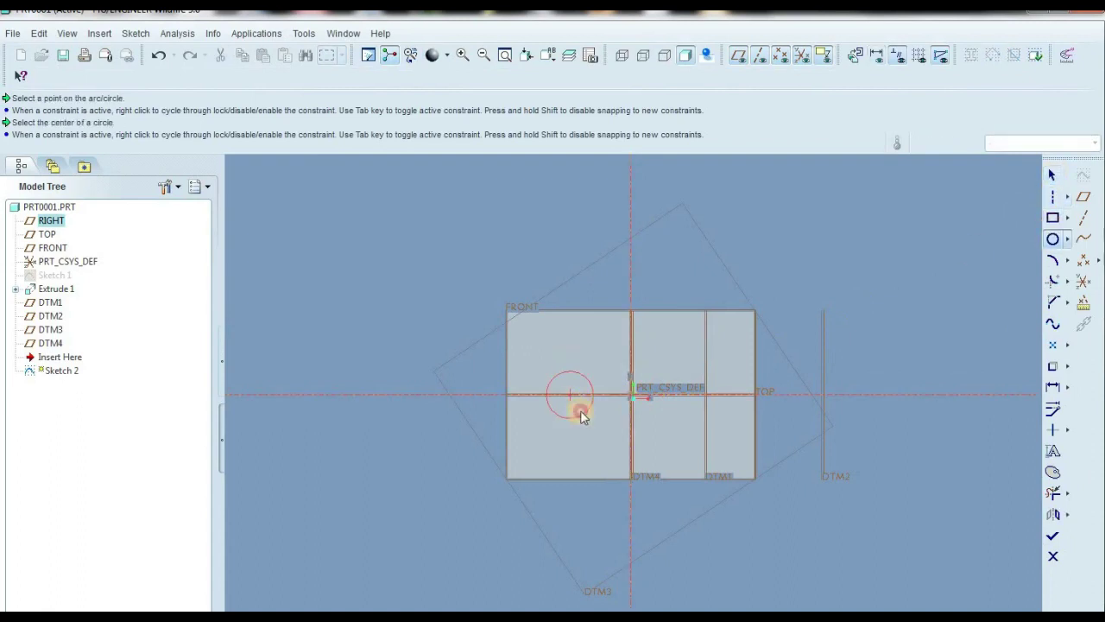
pyautogui.click(1052, 176)
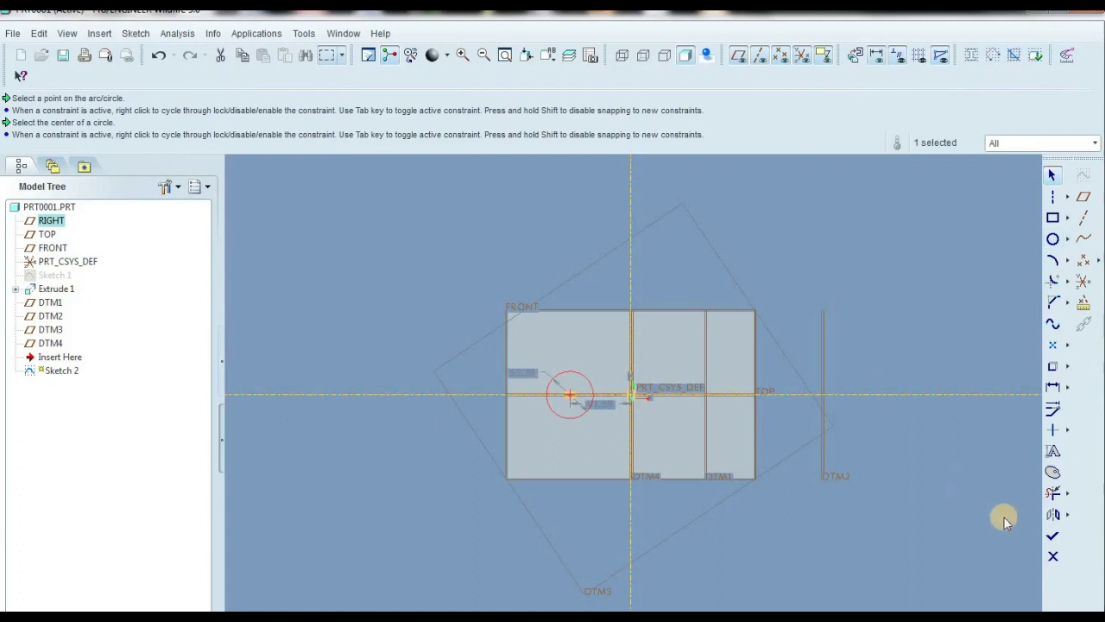
pyautogui.click(1053, 535)
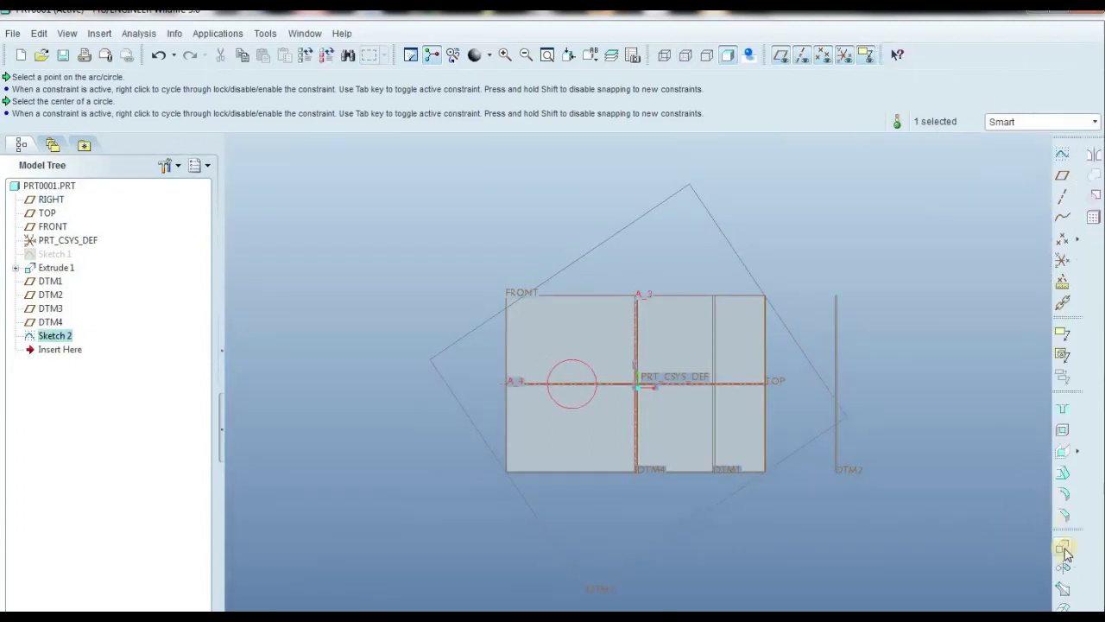
# - Extrude the circle into cylinder Extrude 2 and orbit to view it on the block
pyautogui.click(1063, 549)
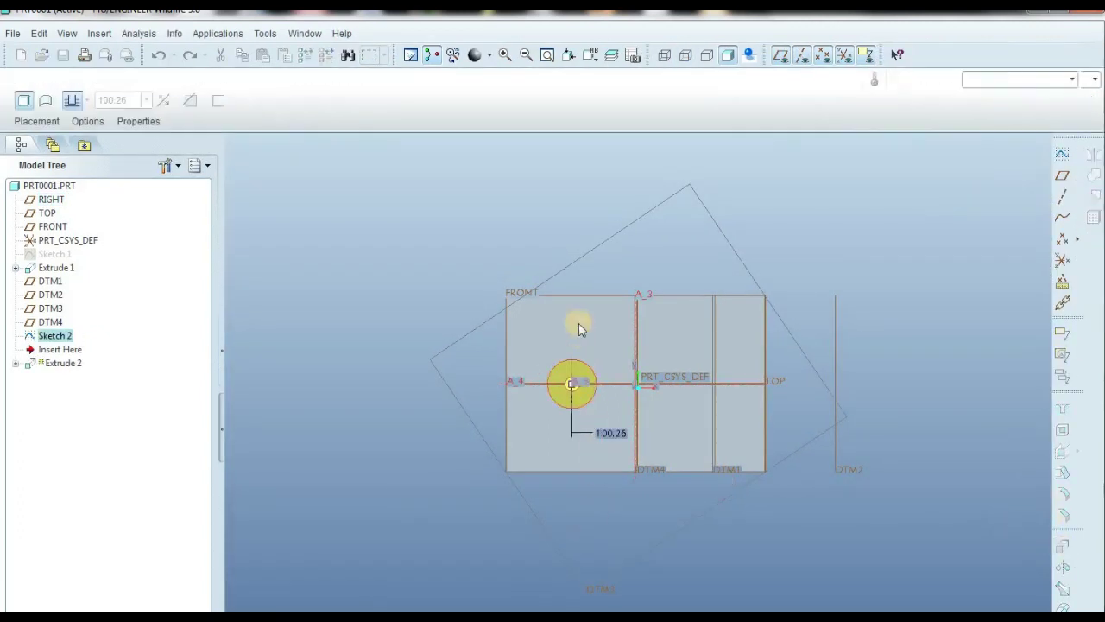
pyautogui.middleClick(575, 288)
pyautogui.moveTo(611, 452); pyautogui.dragTo(572, 314, button='middle')
pyautogui.click(572, 302)
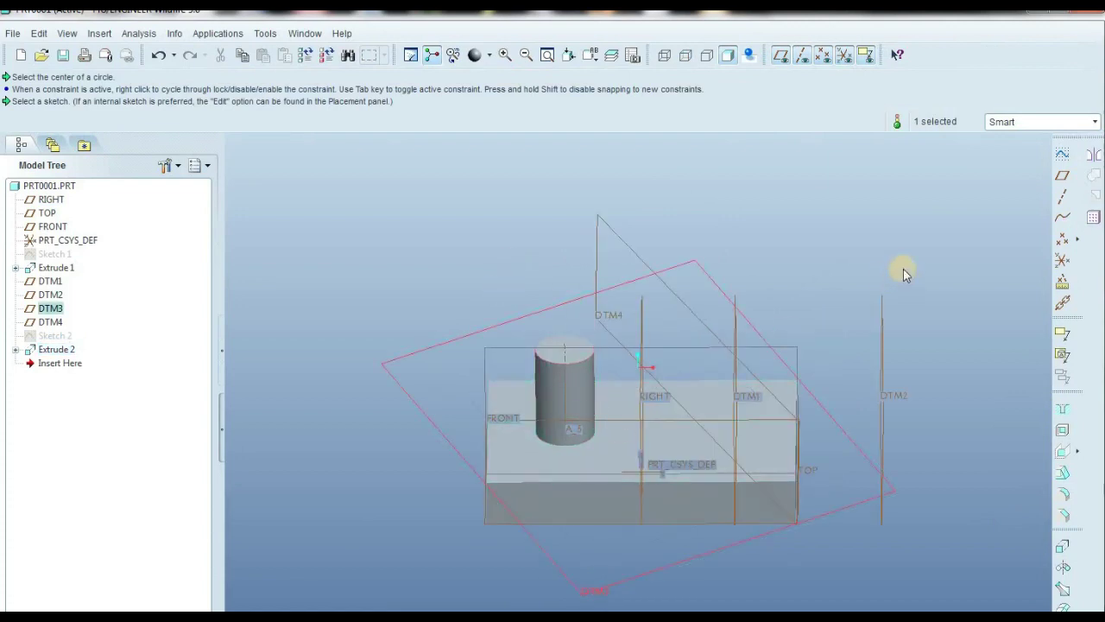
pyautogui.click(882, 246)
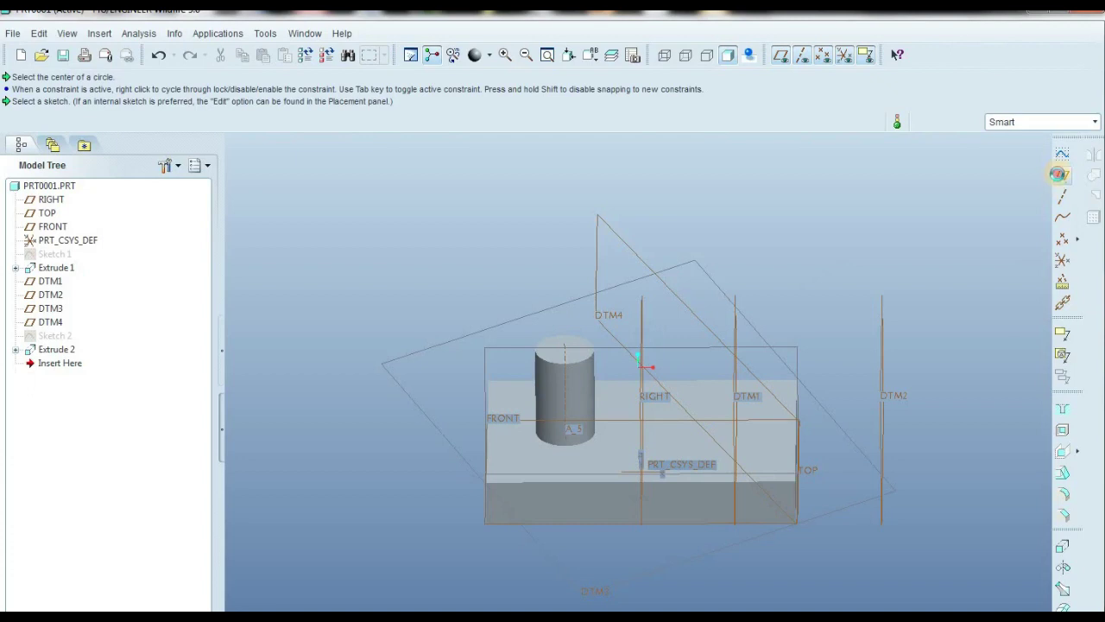
# - Create datum plane DTM5 referencing the cylinder's top circular edge
pyautogui.click(1059, 174)
pyautogui.moveTo(1041, 143); pyautogui.dragTo(820, 126)
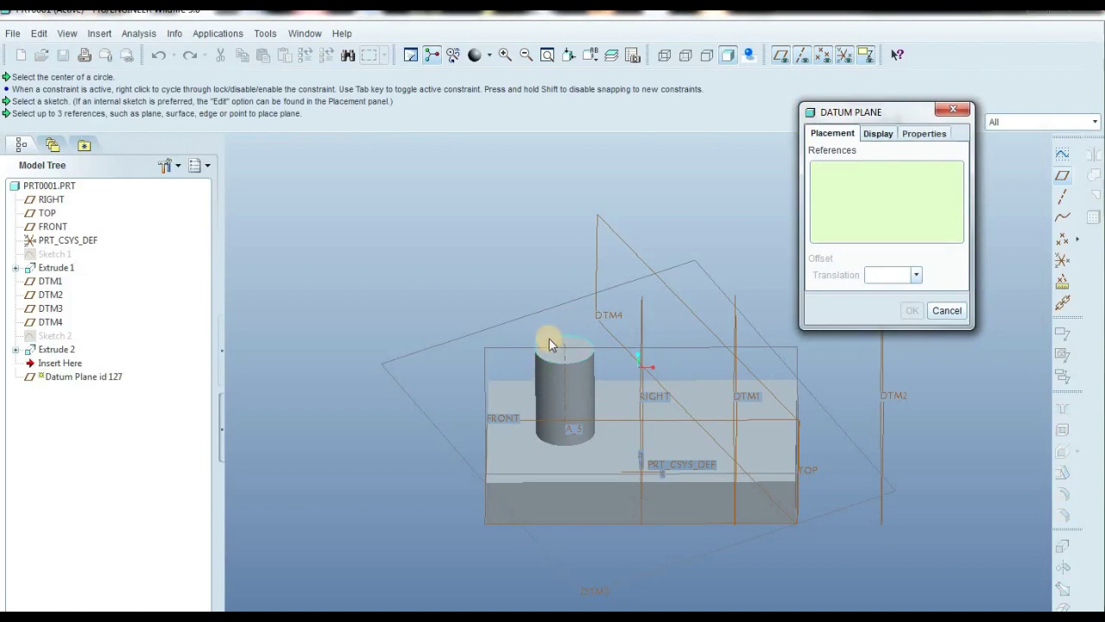
pyautogui.click(546, 339)
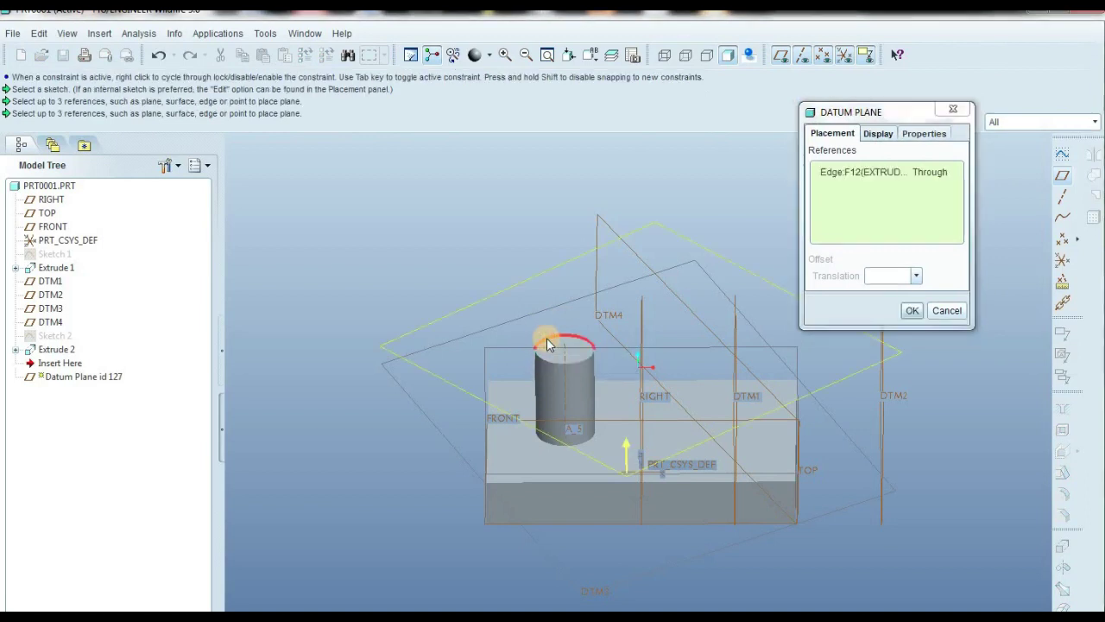
pyautogui.moveTo(543, 402); pyautogui.dragTo(717, 408, button='middle')
pyautogui.middleClick(716, 407)
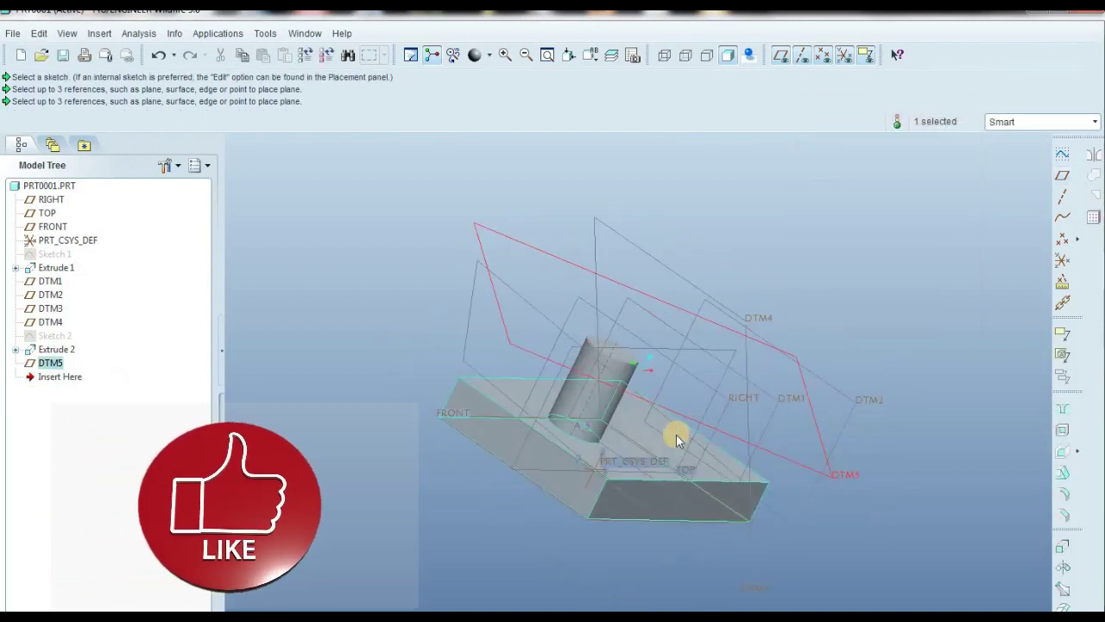
# - Redefine DTM5 through axis A_5 and a block corner vertex, then orbit to view from above
pyautogui.rightClick(39, 366)
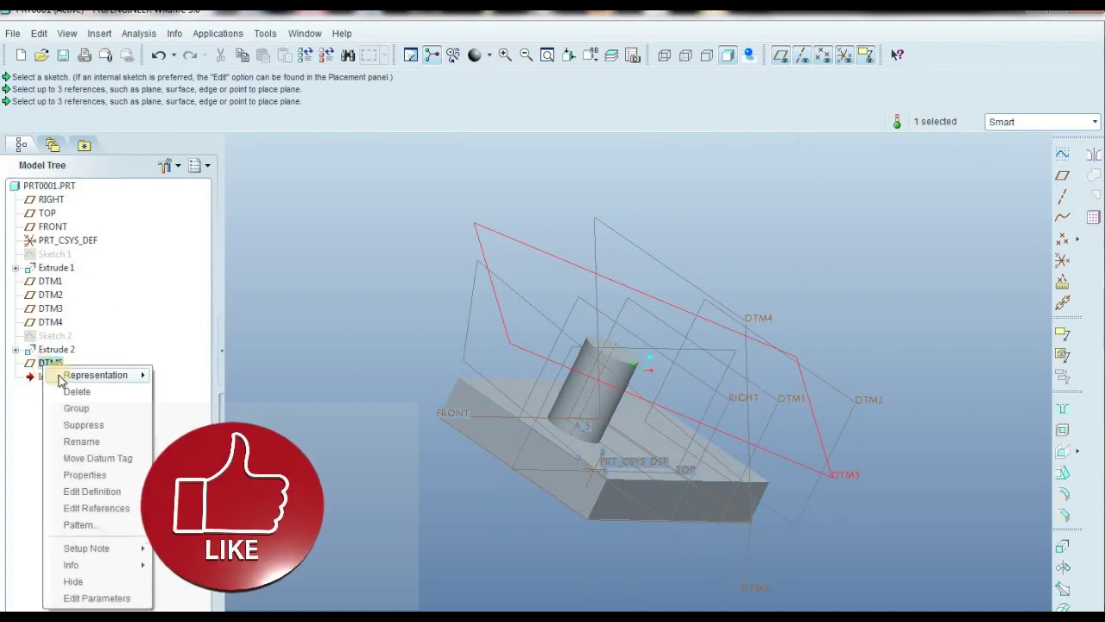
pyautogui.click(76, 492)
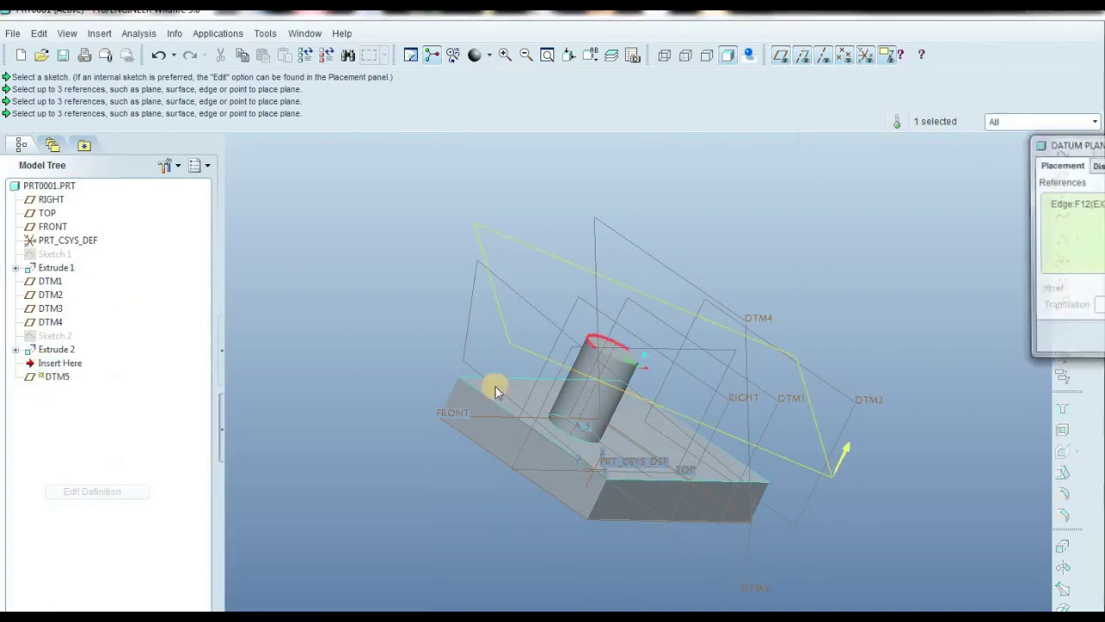
pyautogui.click(609, 357)
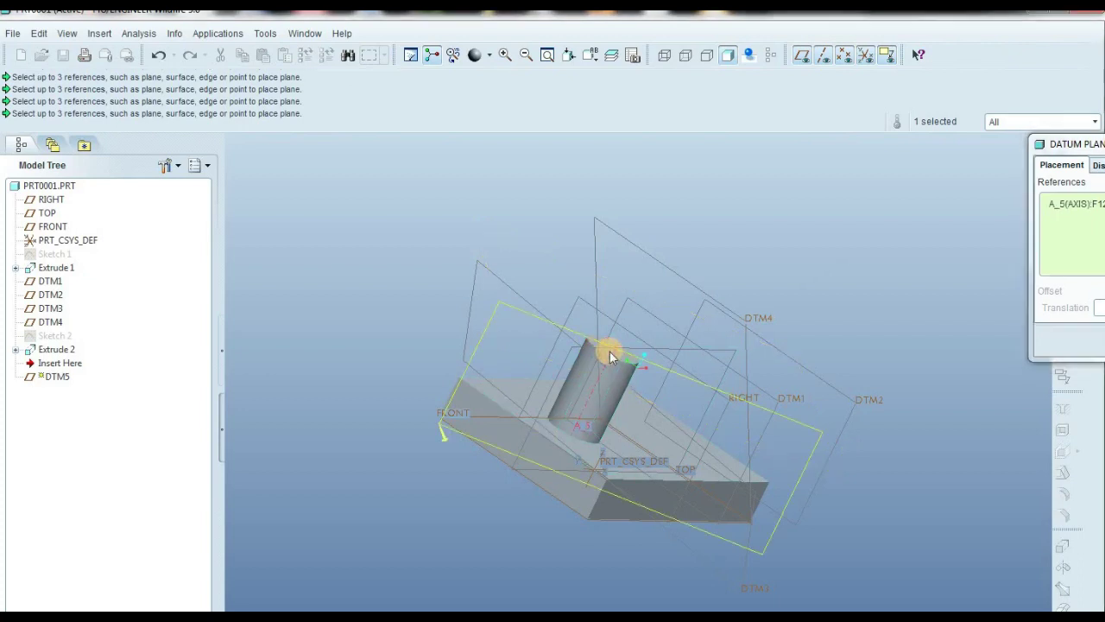
pyautogui.moveTo(790, 307)
pyautogui.mouseDown(button='middle')
pyautogui.moveTo(710, 409)
pyautogui.moveTo(634, 450)
pyautogui.mouseUp(button='middle')
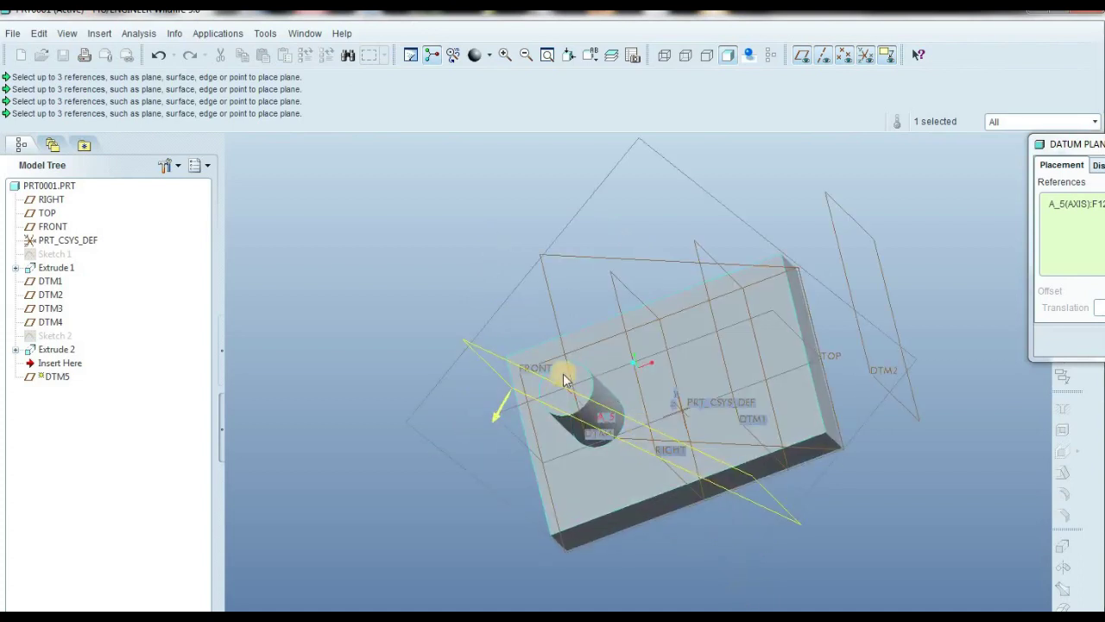
pyautogui.keyDown('ctrl'); pyautogui.click(825, 439); pyautogui.keyUp('ctrl')
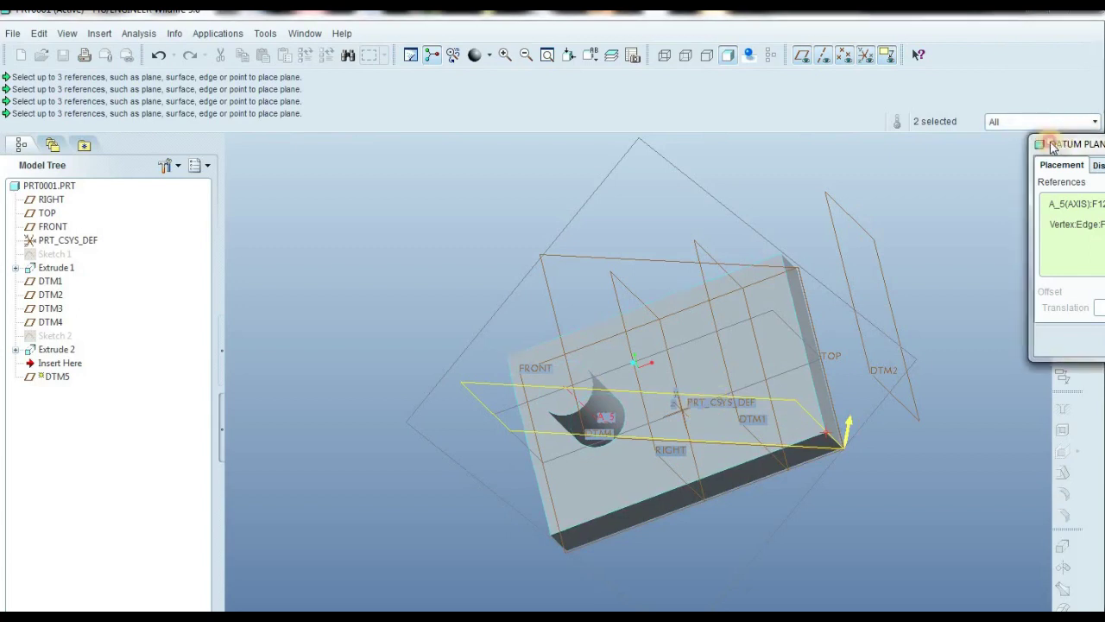
pyautogui.moveTo(1061, 138); pyautogui.dragTo(941, 113)
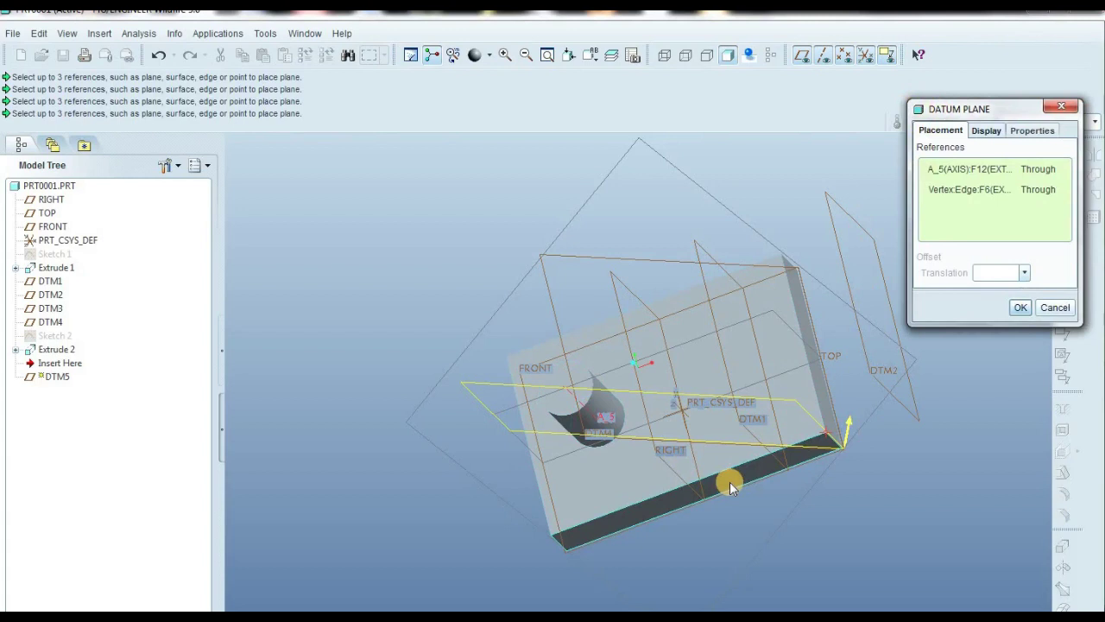
pyautogui.click(1021, 309)
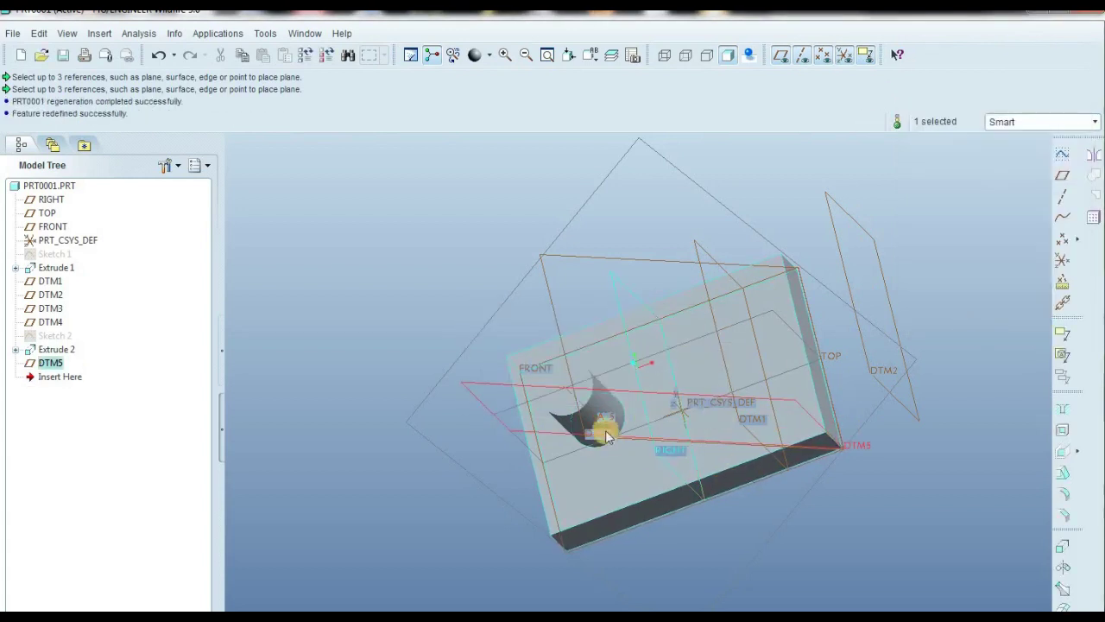
pyautogui.moveTo(636, 405); pyautogui.dragTo(757, 286, button='middle')
pyautogui.moveTo(619, 495)
pyautogui.mouseDown(button='middle')
pyautogui.moveTo(661, 366)
pyautogui.moveTo(679, 354)
pyautogui.mouseUp(button='middle')
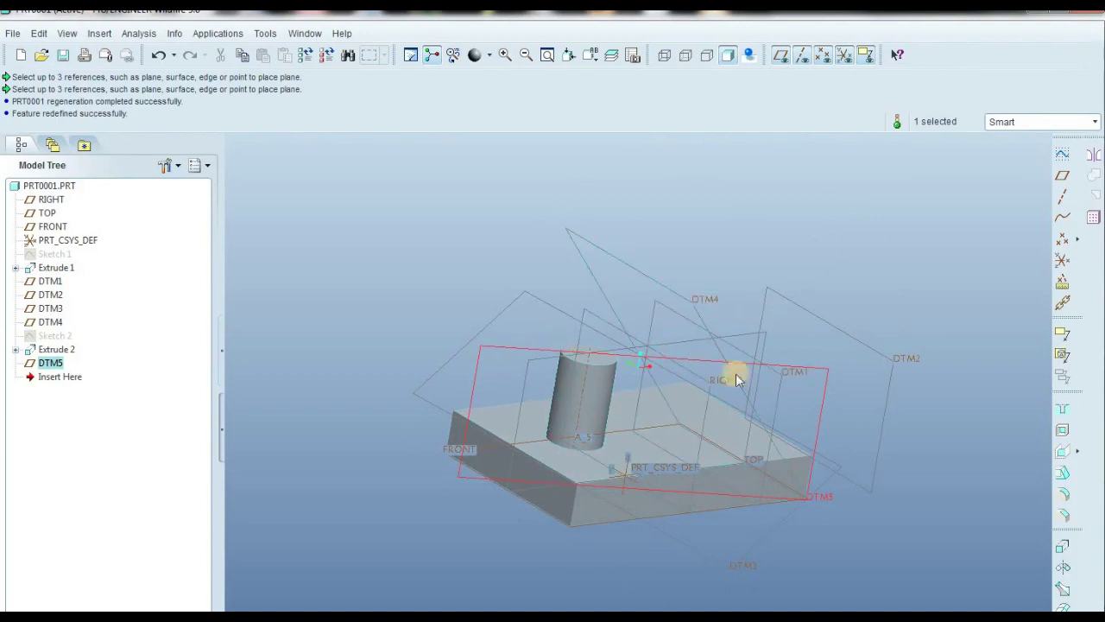
# - Start a sketch on datum plane DTM4, accepting TOP as the orientation reference
pyautogui.click(679, 292)
pyautogui.click(1067, 164)
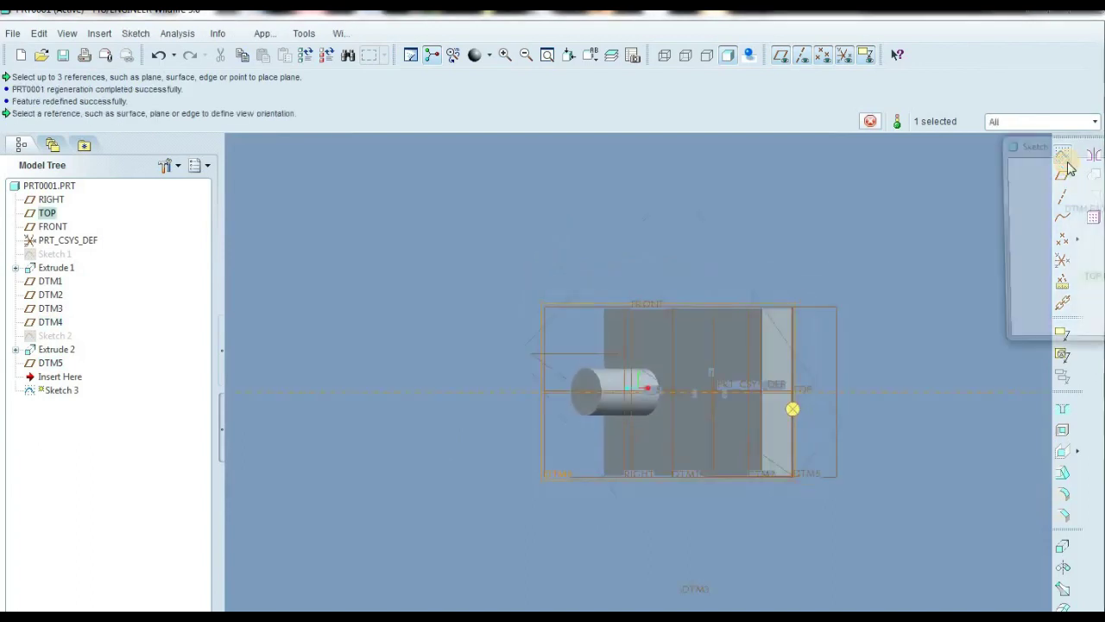
pyautogui.moveTo(1017, 136); pyautogui.dragTo(889, 80)
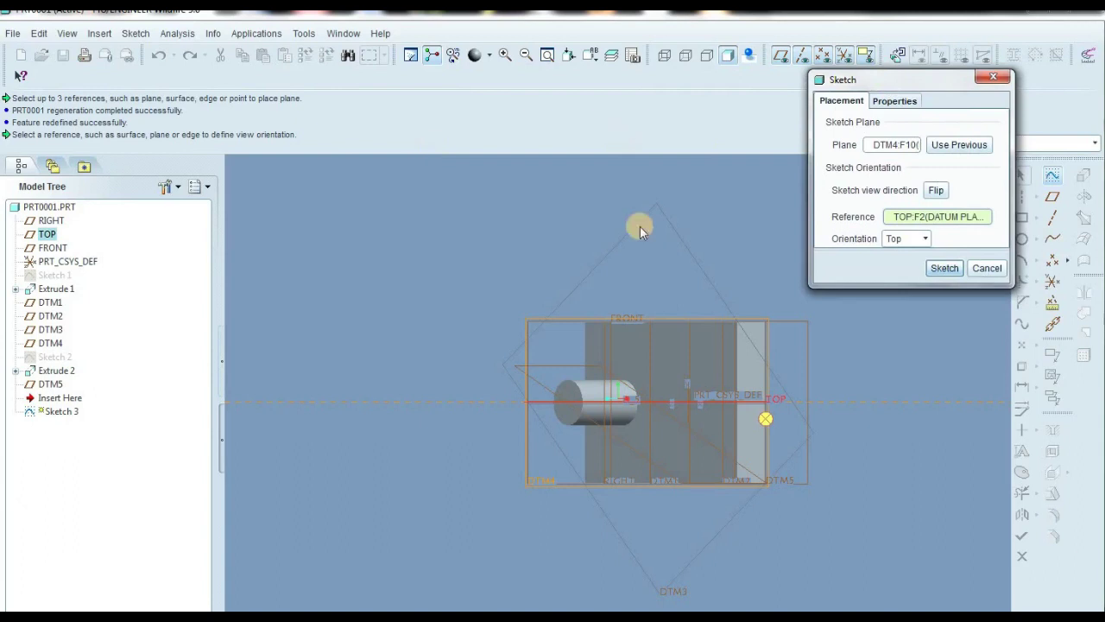
pyautogui.click(934, 270)
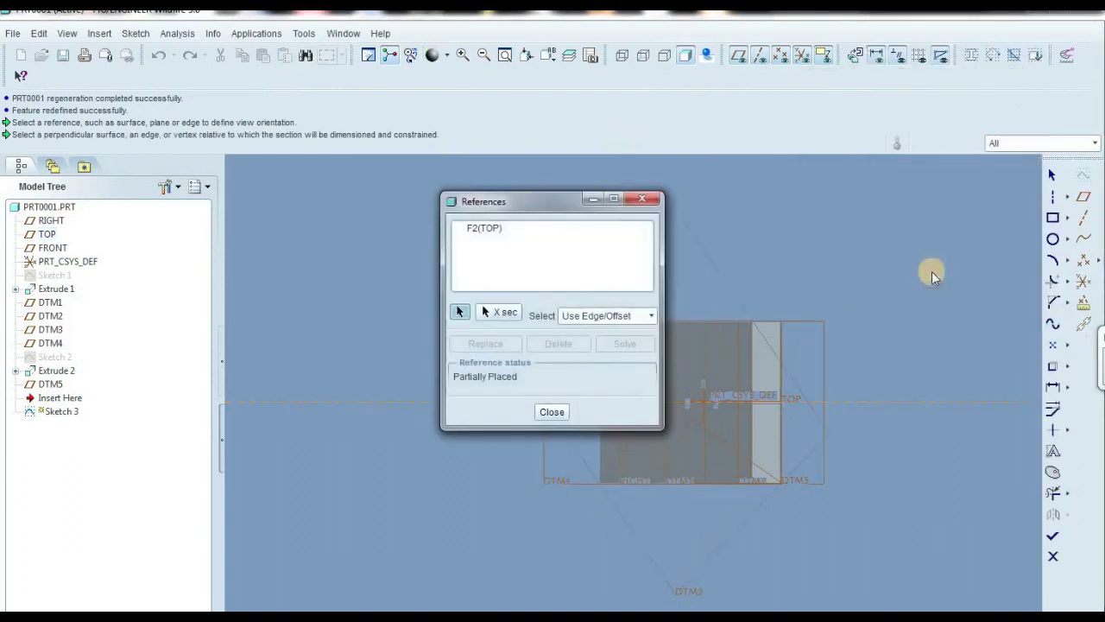
# - Add an Extrude 1 block edge as a sketch reference
pyautogui.moveTo(522, 202); pyautogui.dragTo(846, 212)
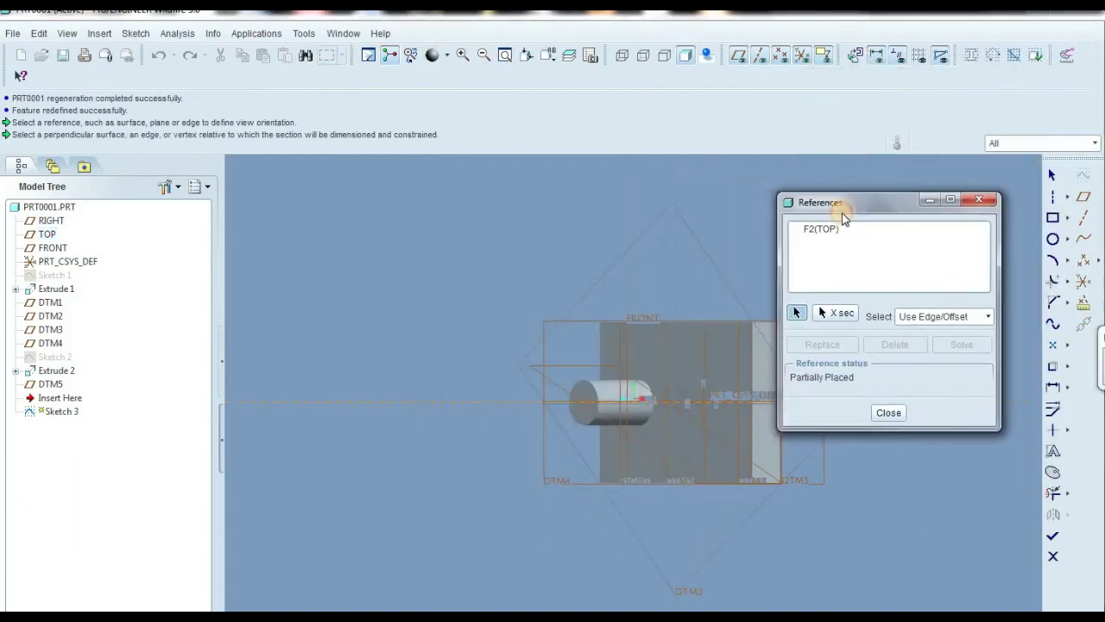
pyautogui.click(602, 346)
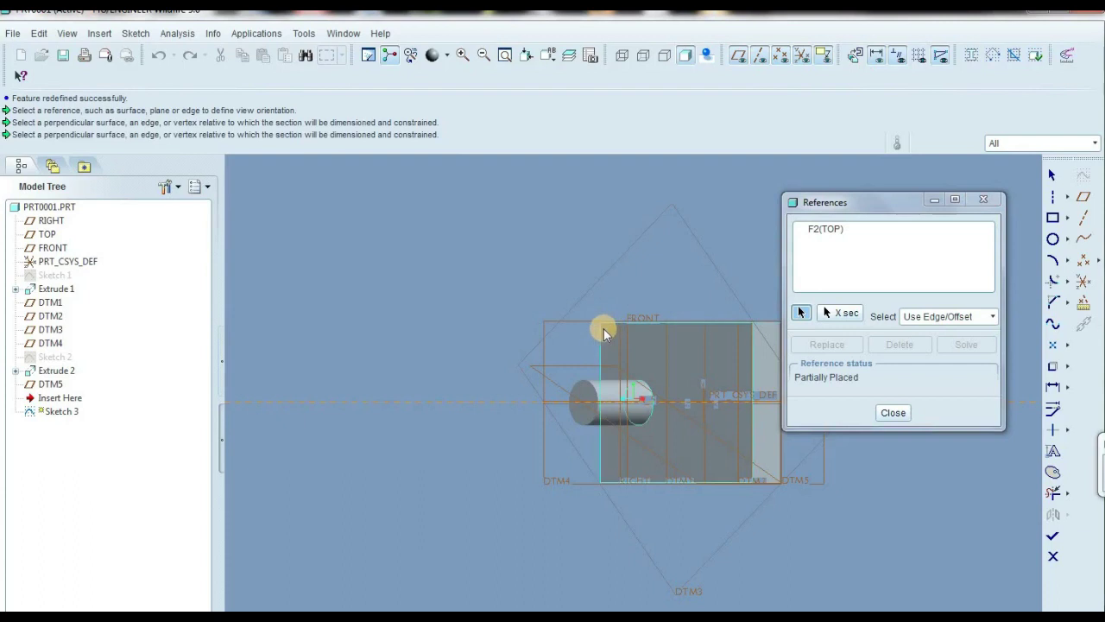
pyautogui.click(600, 331)
pyautogui.click(893, 413)
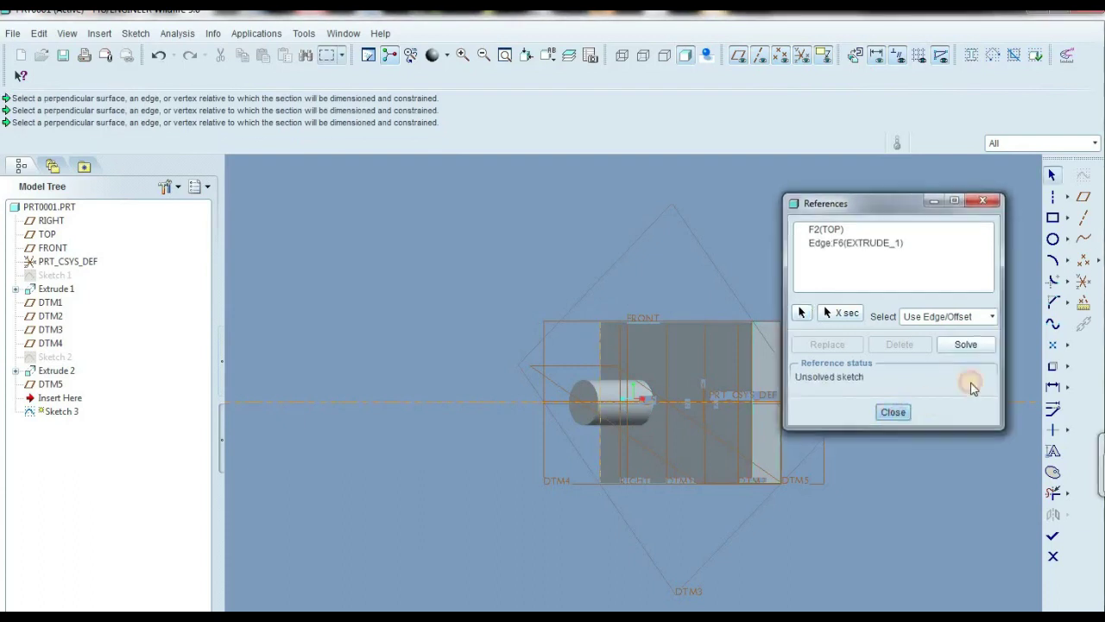
# - Draw a small circle centred near the boss end on DTM4 and finish Sketch 3
pyautogui.click(1051, 237)
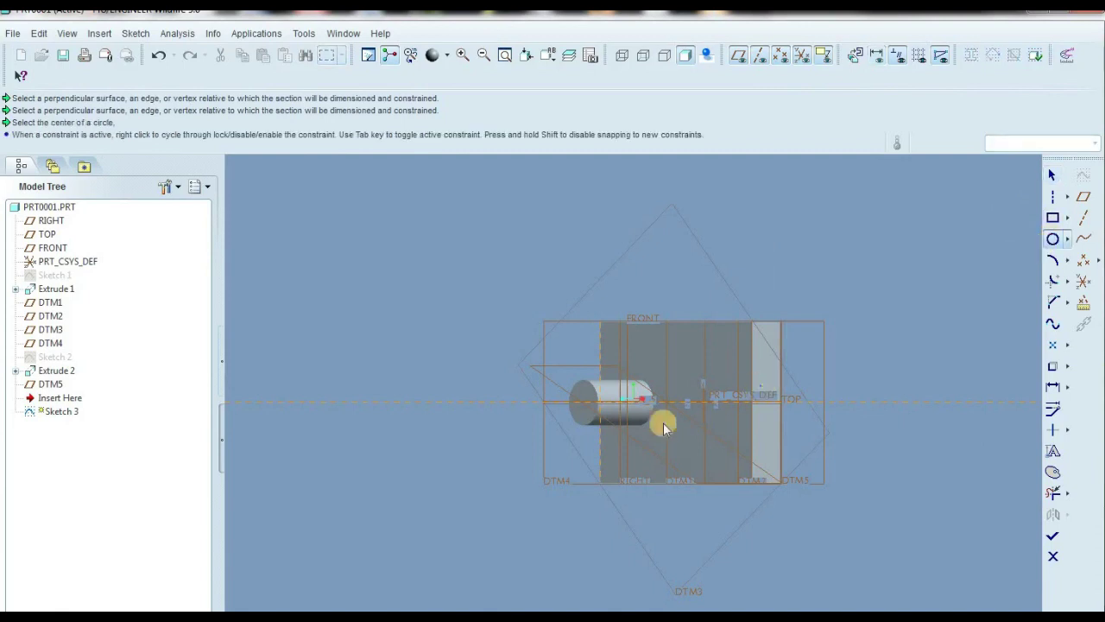
pyautogui.click(629, 407)
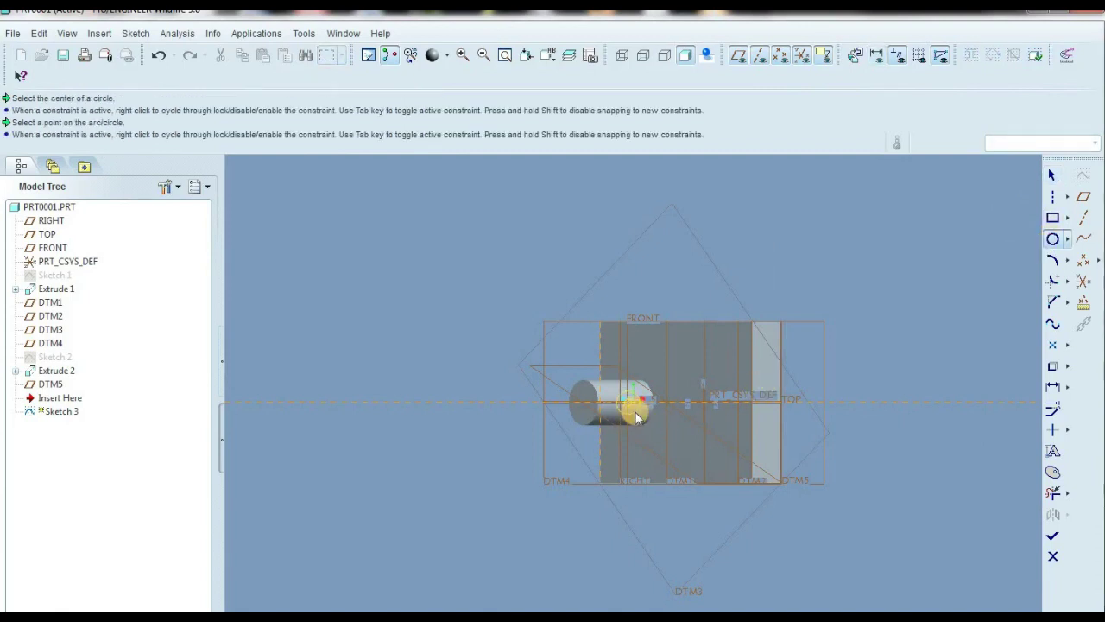
pyautogui.click(637, 419)
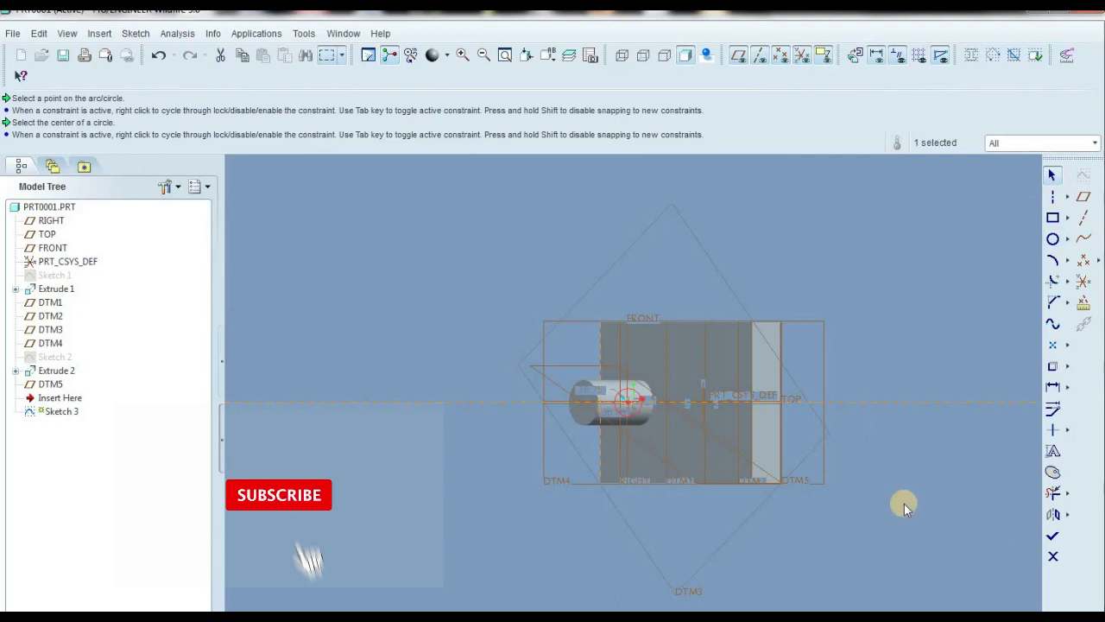
pyautogui.click(1050, 535)
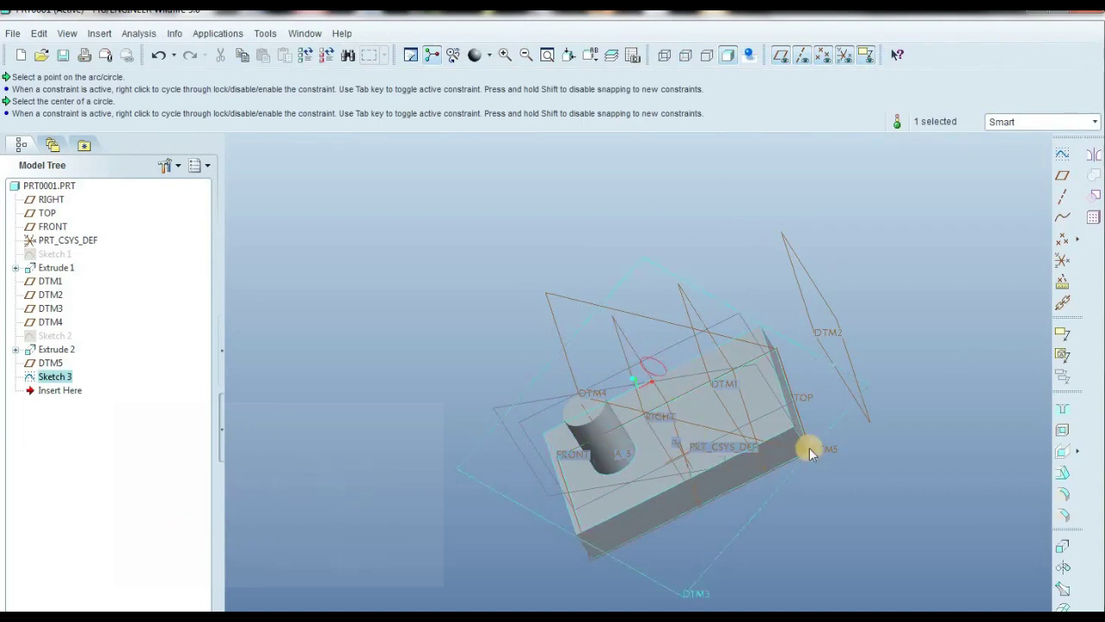
# - Extrude Sketch 3 in the flipped direction up to the next surface as Extrude 3
pyautogui.click(1062, 549)
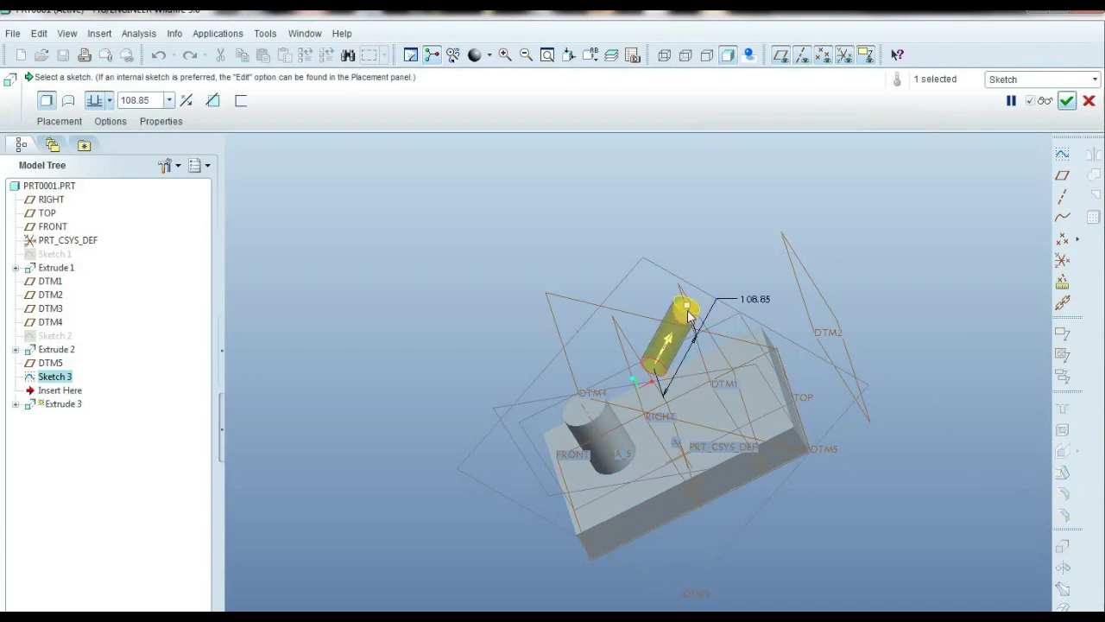
pyautogui.click(188, 101)
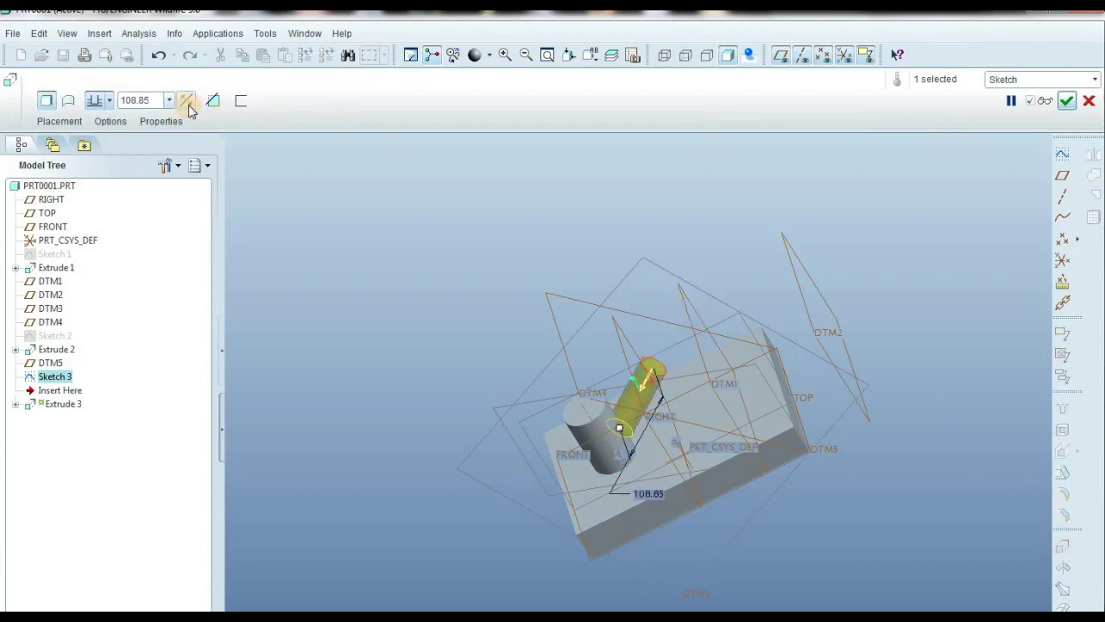
pyautogui.click(110, 101)
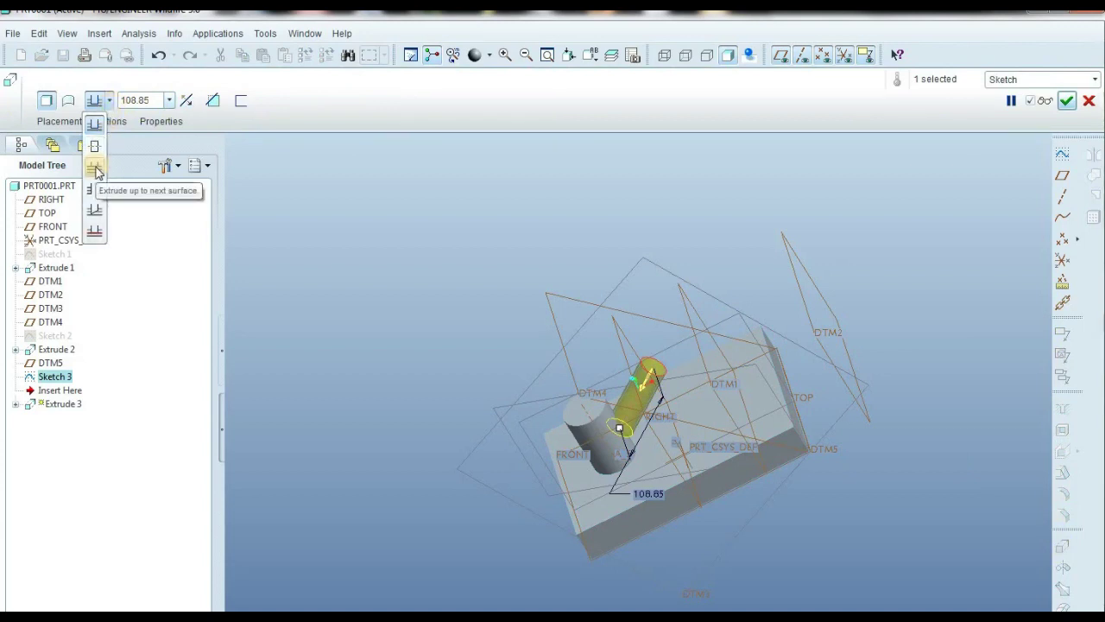
pyautogui.click(95, 169)
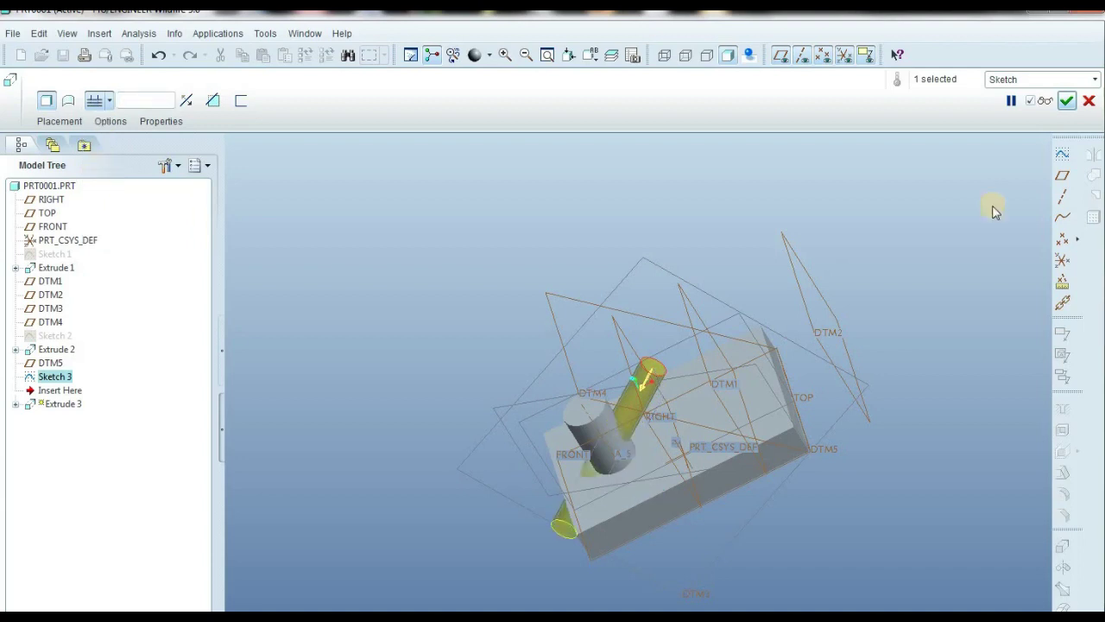
pyautogui.click(1068, 102)
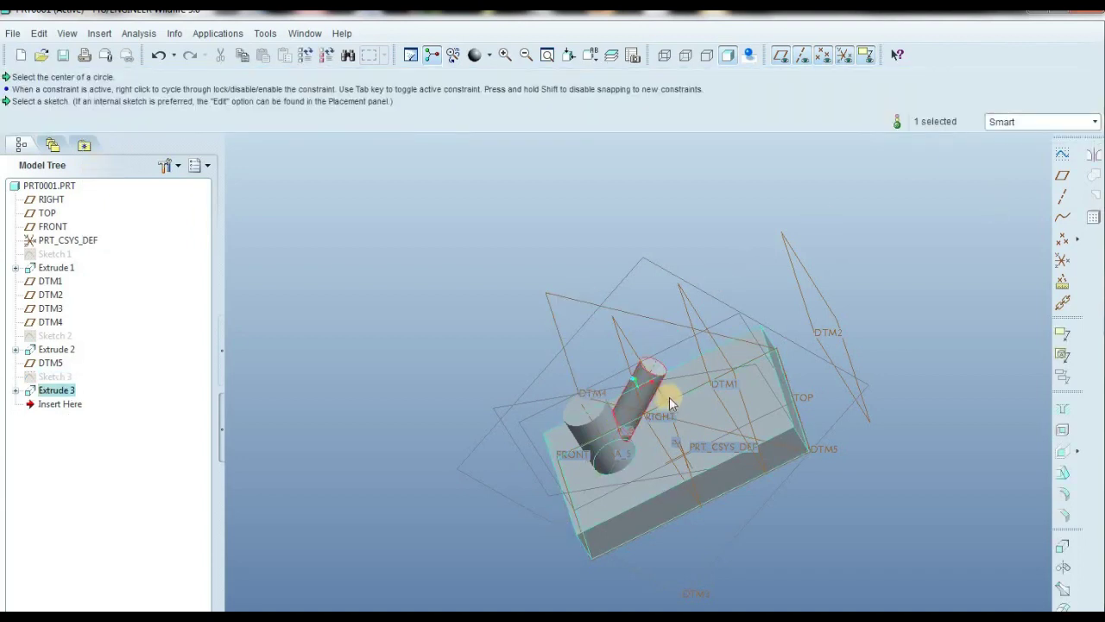
pyautogui.scroll(-2, 665, 388)
pyautogui.scroll(3, 659, 379)
pyautogui.scroll(2, 651, 285)
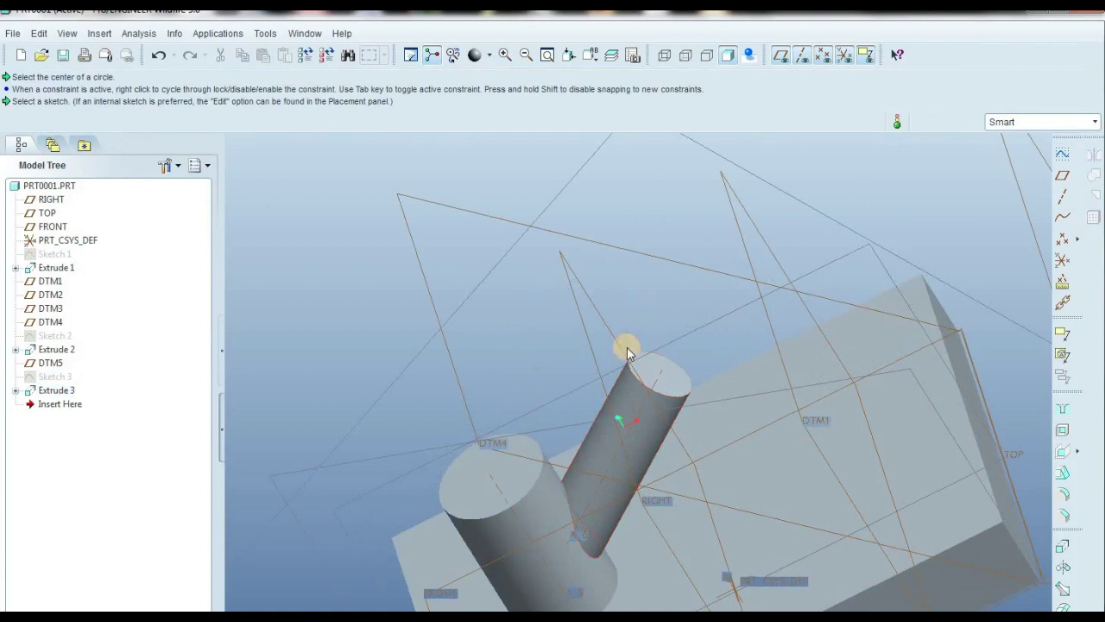
pyautogui.scroll(-1, 627, 348)
pyautogui.moveTo(665, 415)
pyautogui.mouseDown(button='middle')
pyautogui.moveTo(592, 496)
pyautogui.moveTo(644, 530)
pyautogui.moveTo(683, 451)
pyautogui.moveTo(670, 395)
pyautogui.moveTo(632, 429)
pyautogui.moveTo(530, 426)
pyautogui.moveTo(604, 526)
pyautogui.moveTo(569, 536)
pyautogui.mouseUp(button='middle')
pyautogui.moveTo(647, 291)
pyautogui.mouseDown(button='middle')
pyautogui.moveTo(595, 259)
pyautogui.moveTo(595, 242)
pyautogui.moveTo(686, 422)
pyautogui.mouseUp(button='middle')
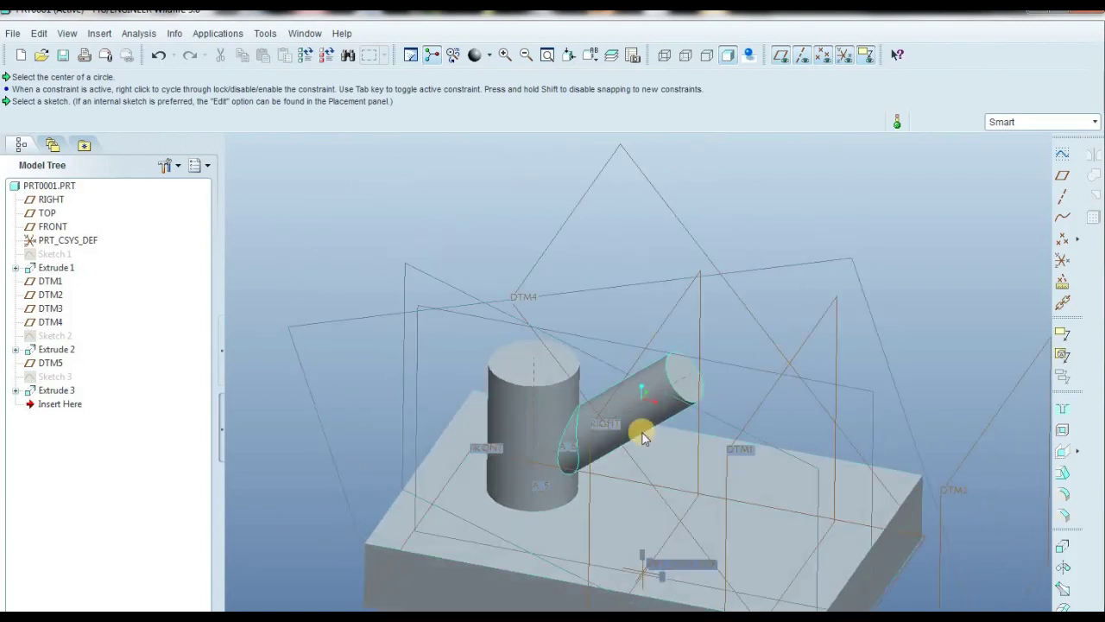
pyautogui.moveTo(622, 452); pyautogui.dragTo(595, 484, button='middle')
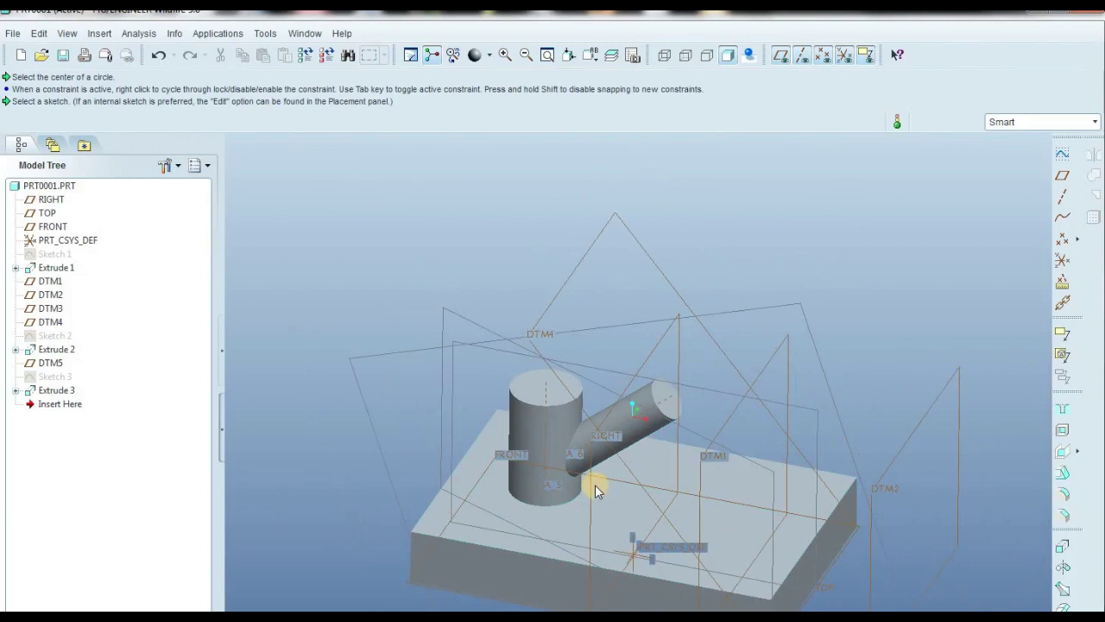
pyautogui.scroll(3, 586, 451)
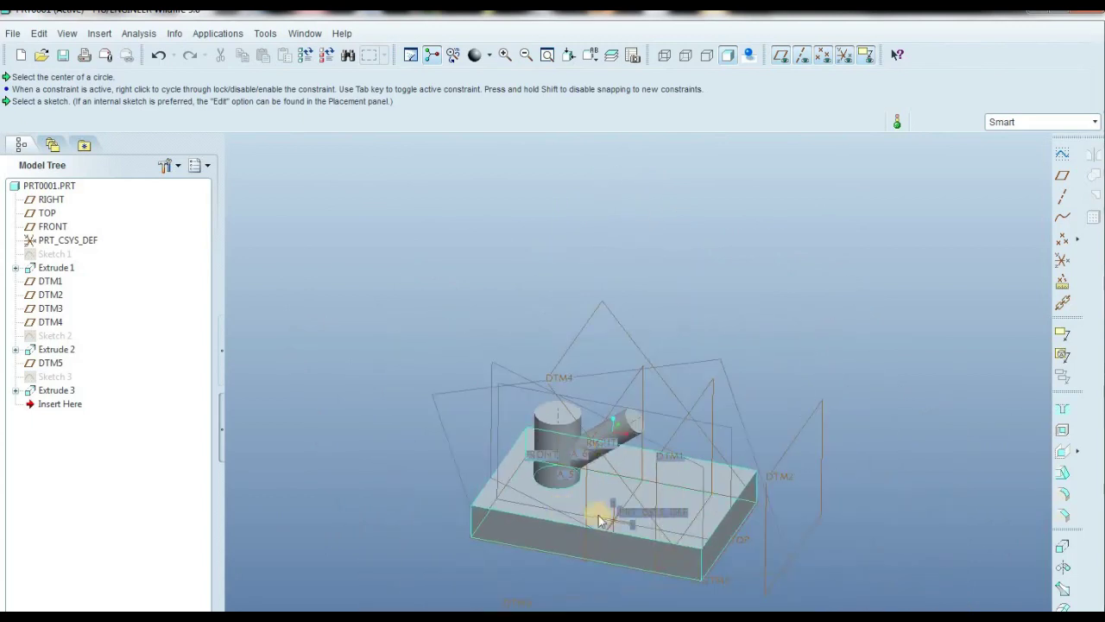